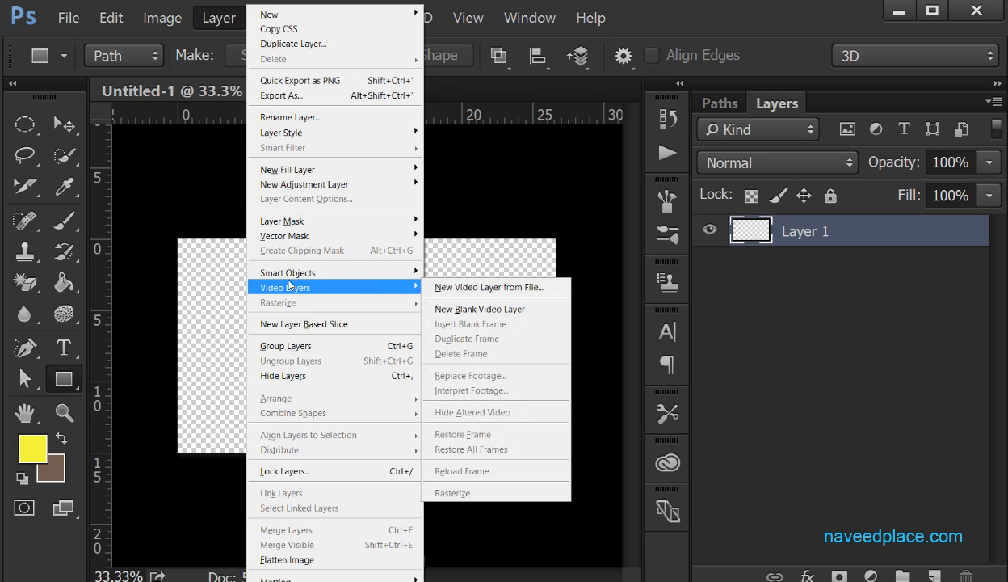
# - Add a new empty layer above Layer 1
pyautogui.click(451, 254)
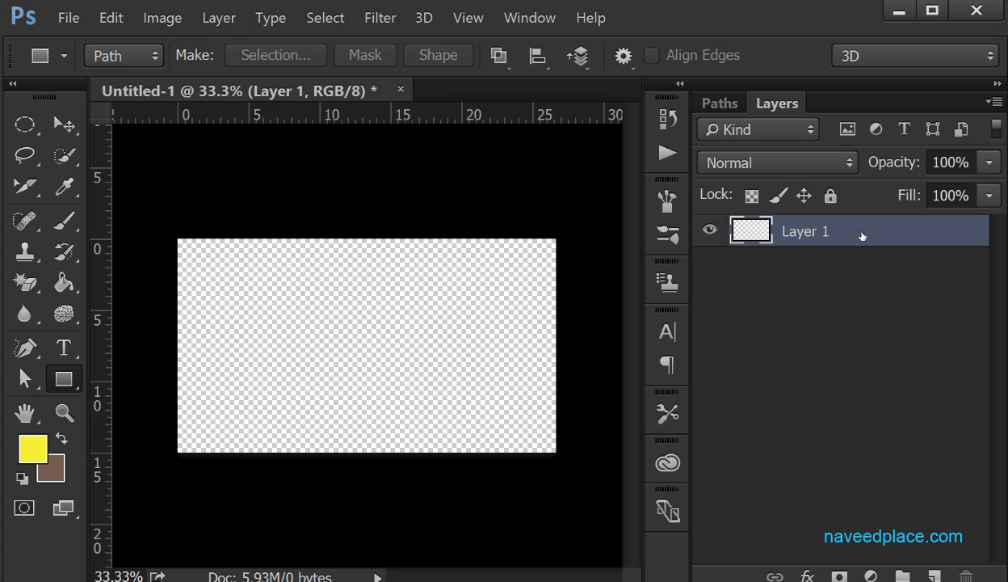
pyautogui.click(935, 575)
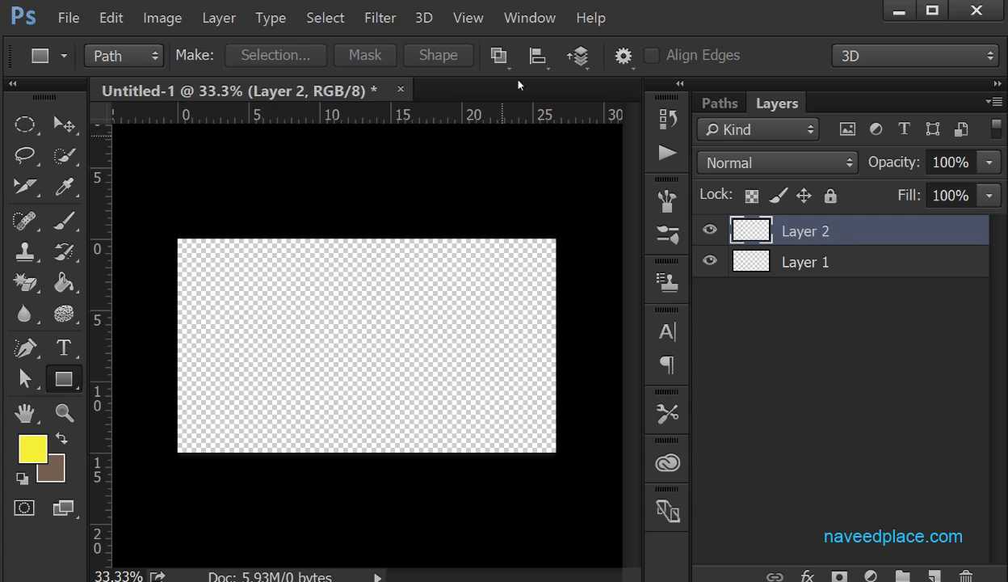
# - Show the Timeline panel and close it again
pyautogui.click(521, 21)
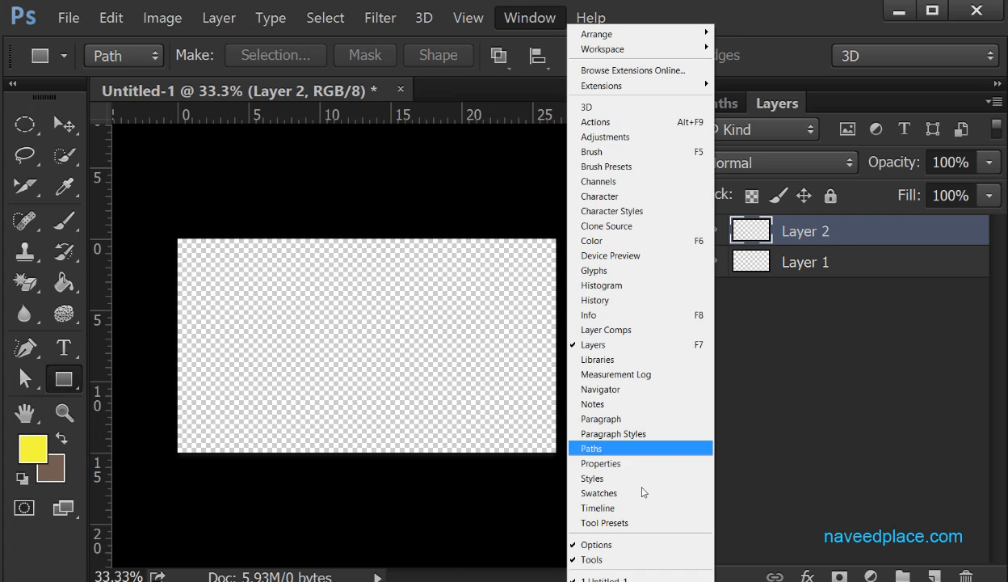
pyautogui.click(630, 507)
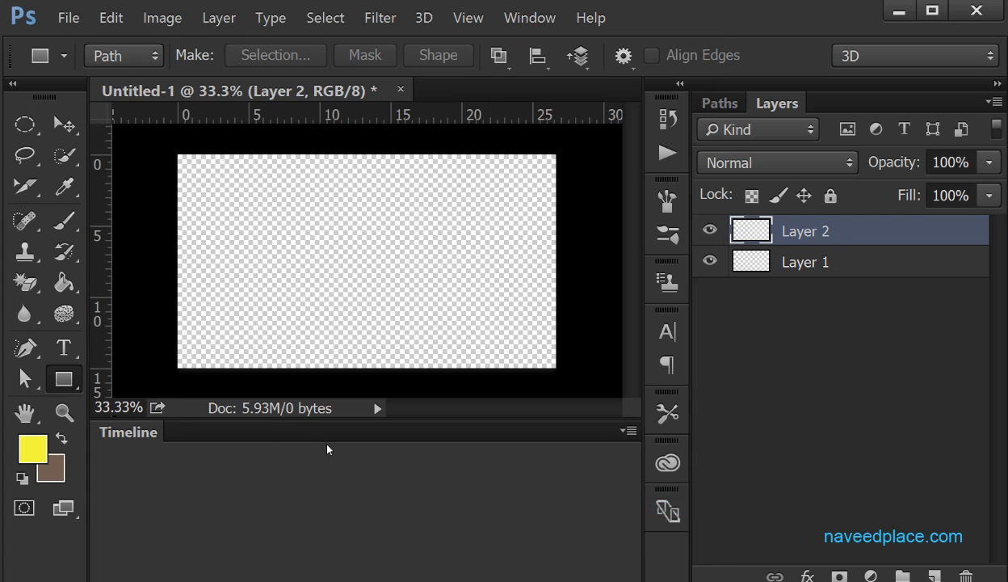
pyautogui.click(628, 431)
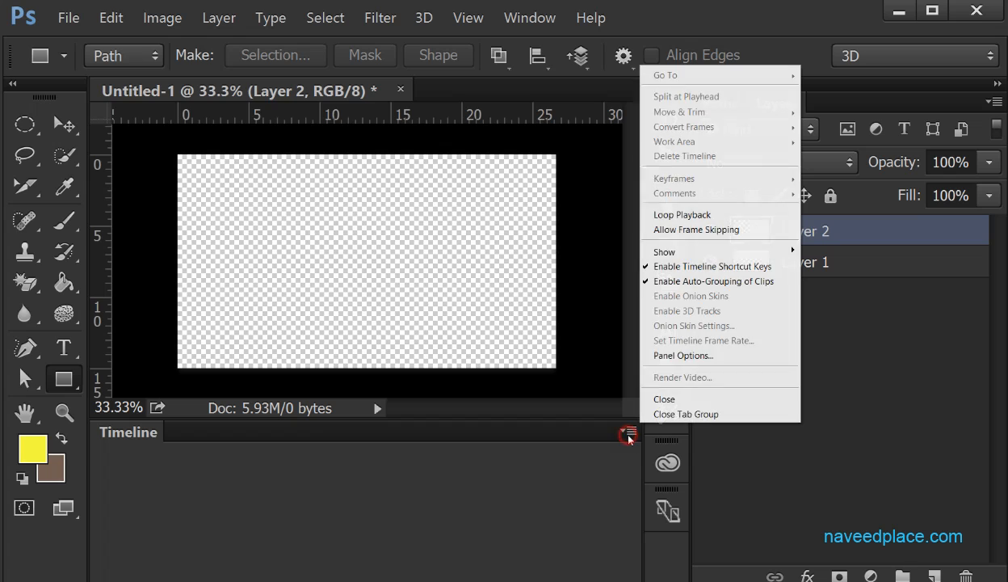
pyautogui.click(654, 408)
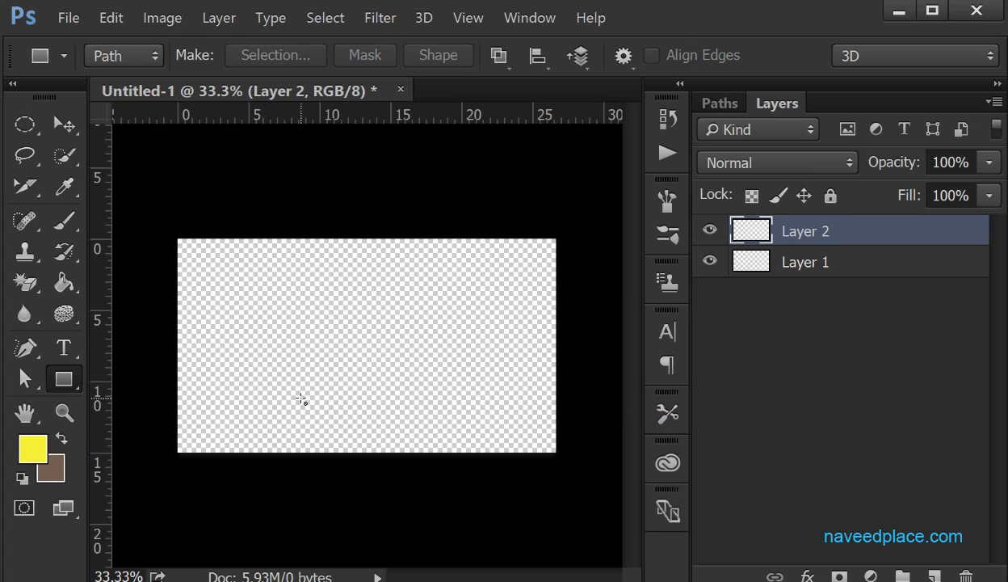
pyautogui.click(219, 19)
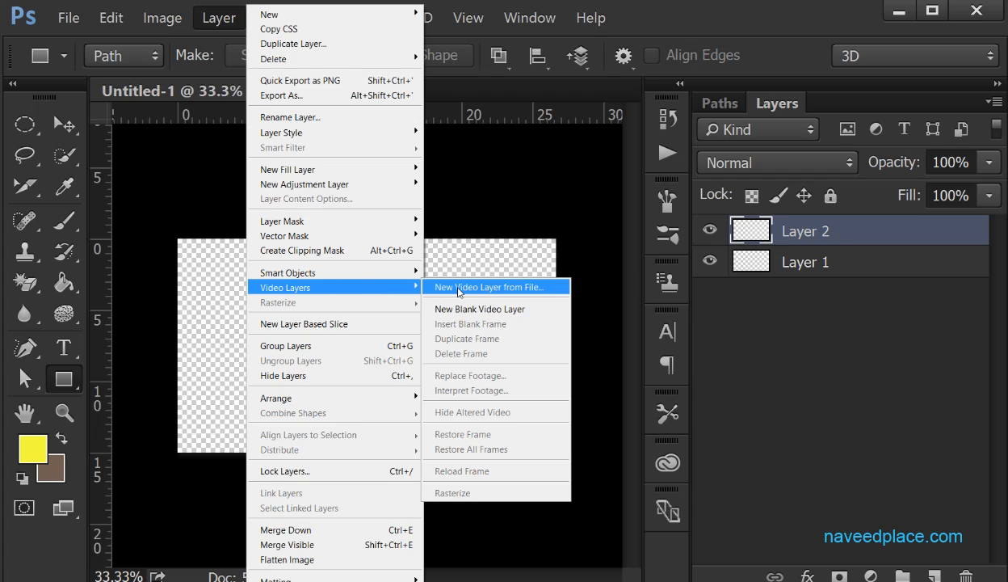
pyautogui.click(512, 294)
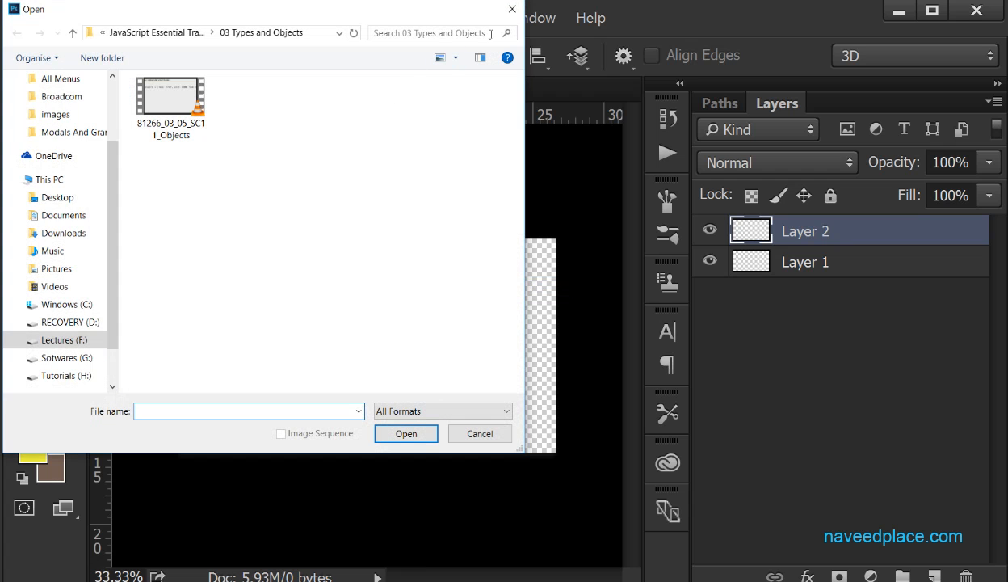
pyautogui.click(513, 11)
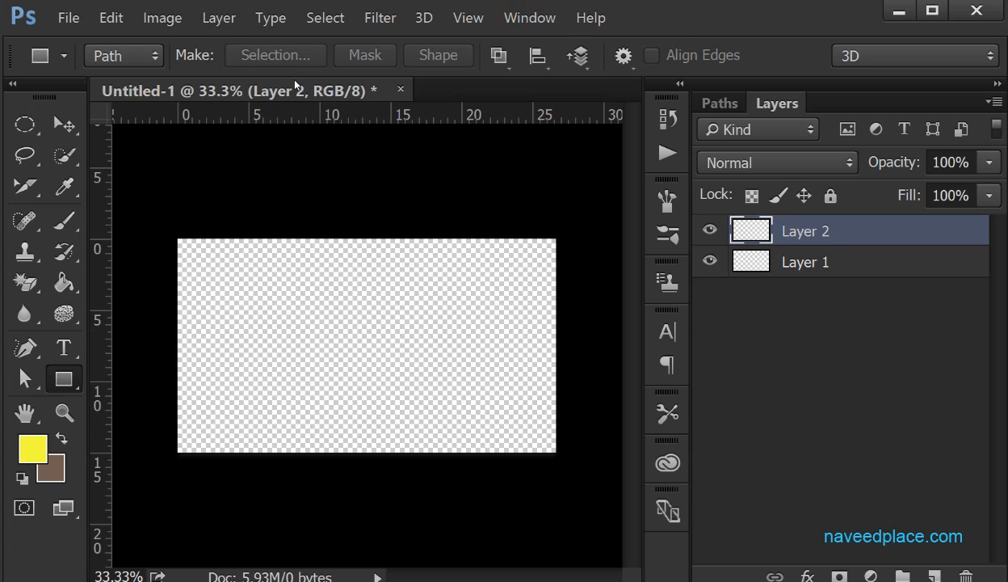
# - Create a new blank video layer above Layer 2 and insert a blank frame into it
pyautogui.click(218, 18)
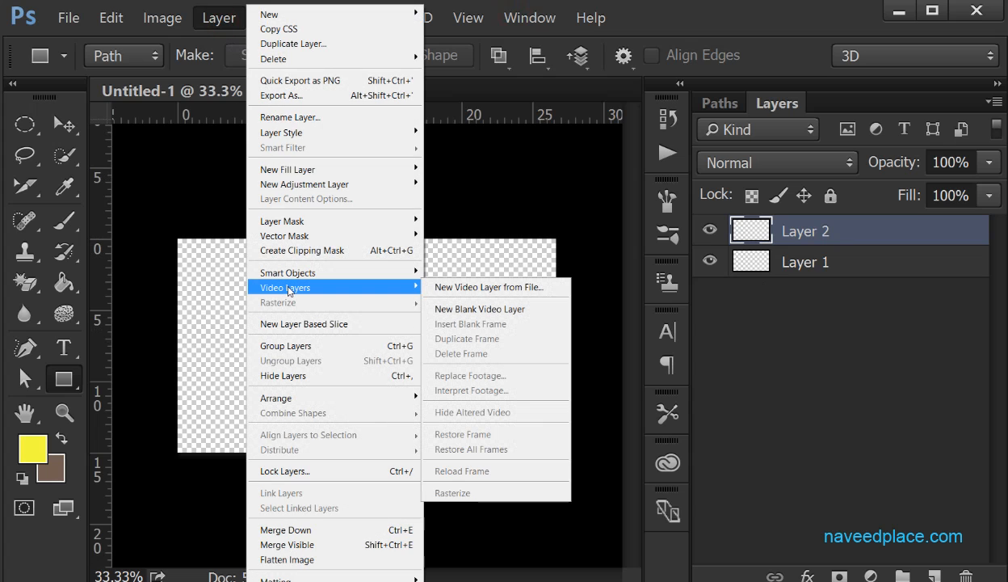
pyautogui.click(495, 308)
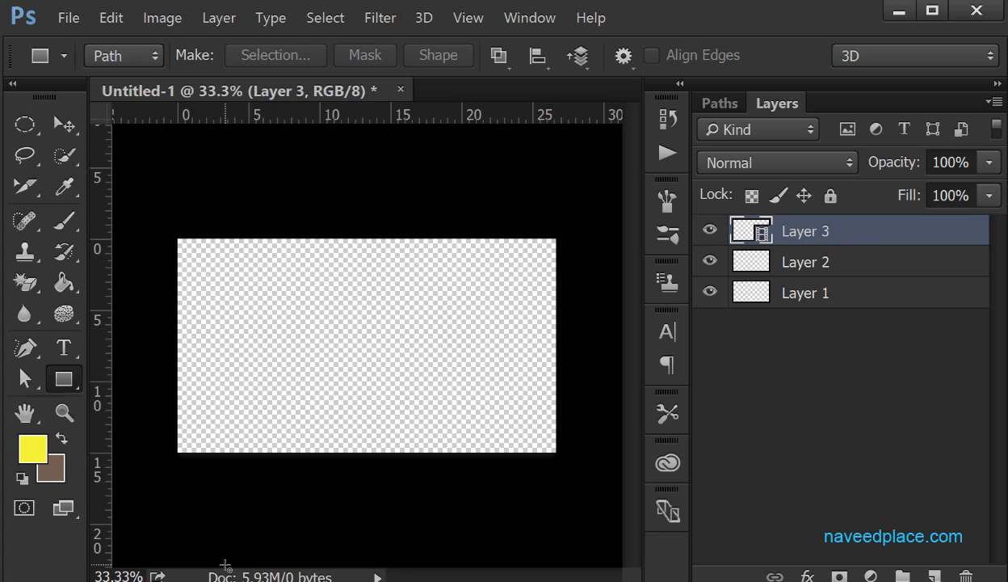
pyautogui.click(217, 19)
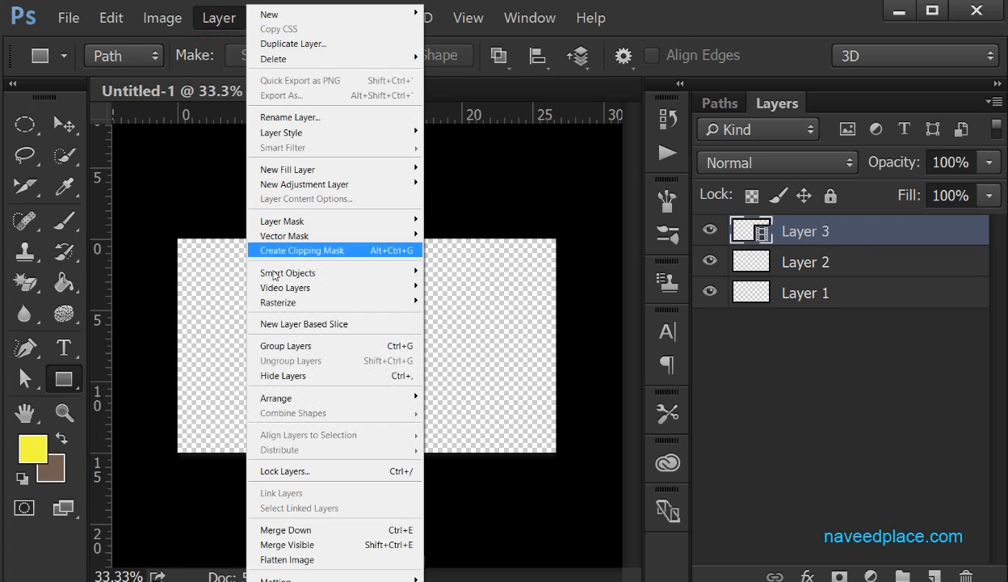
pyautogui.moveTo(293, 286)
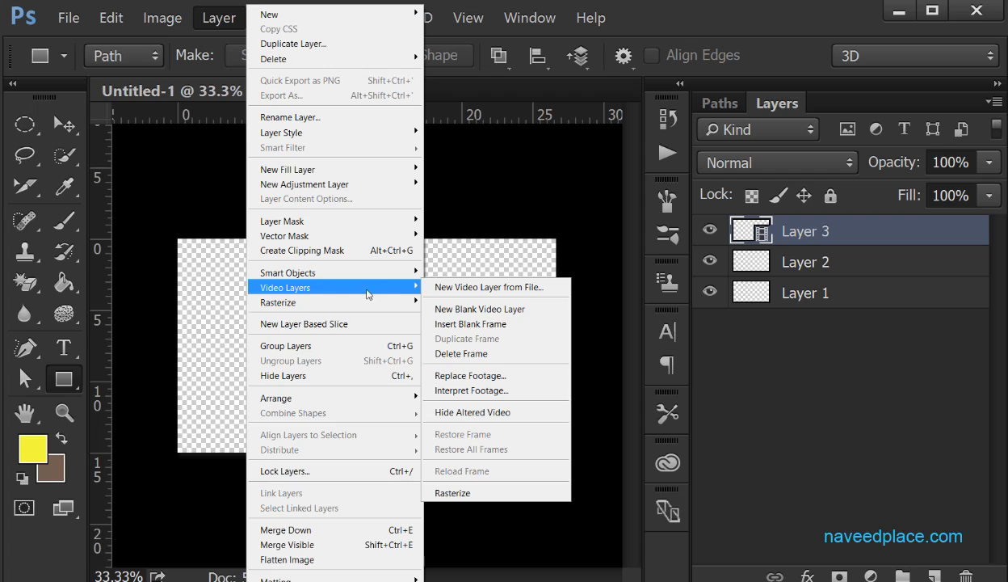
pyautogui.click(469, 324)
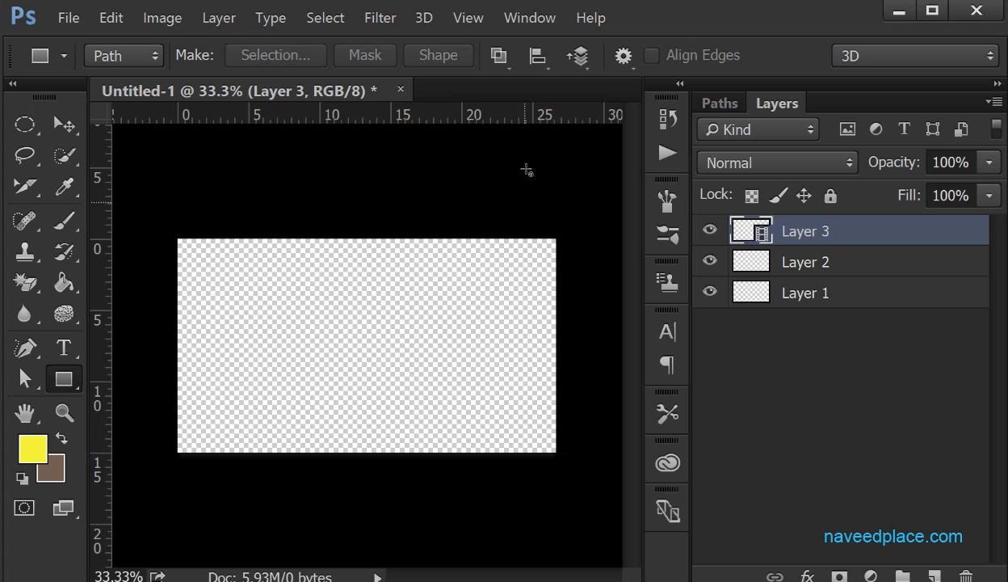
# - Check the Timeline panel for the video layer and close the panel
pyautogui.click(533, 21)
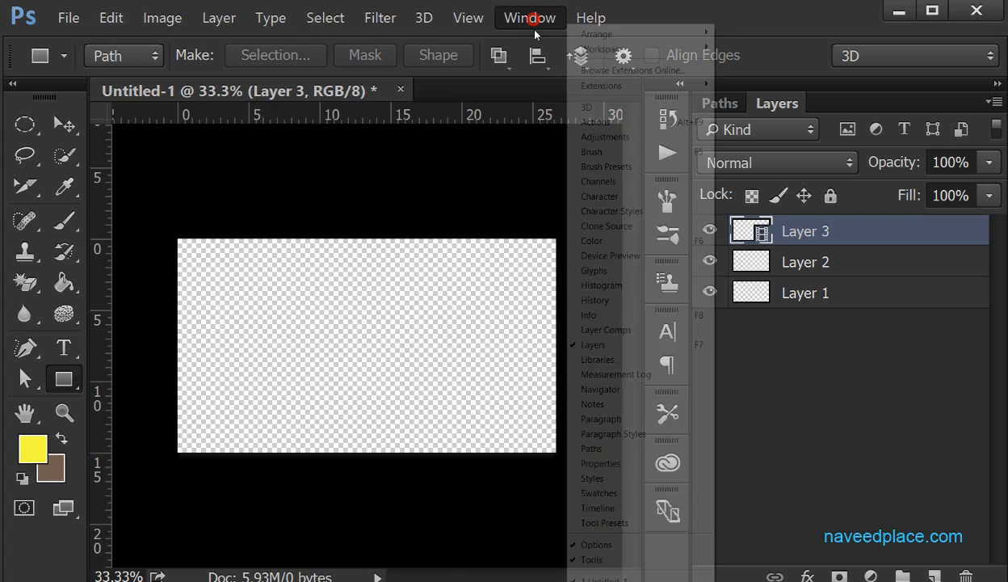
pyautogui.click(598, 507)
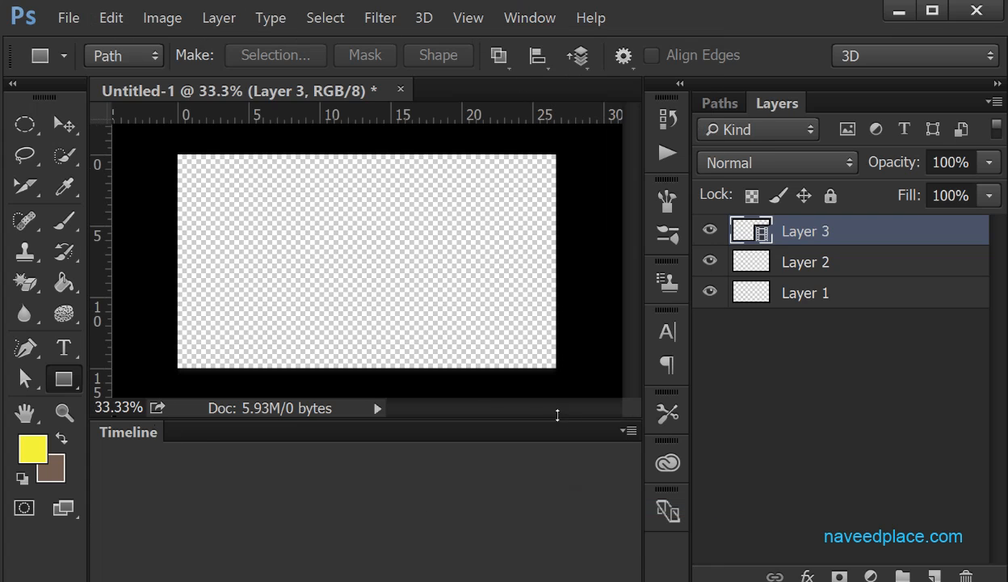
pyautogui.click(627, 431)
pyautogui.click(662, 412)
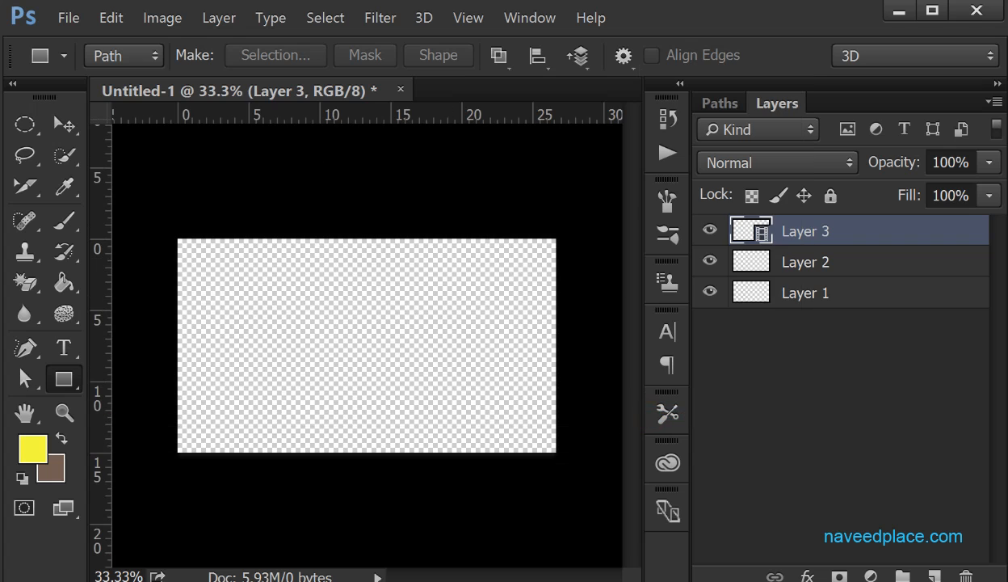
pyautogui.click(163, 18)
pyautogui.moveTo(227, 20)
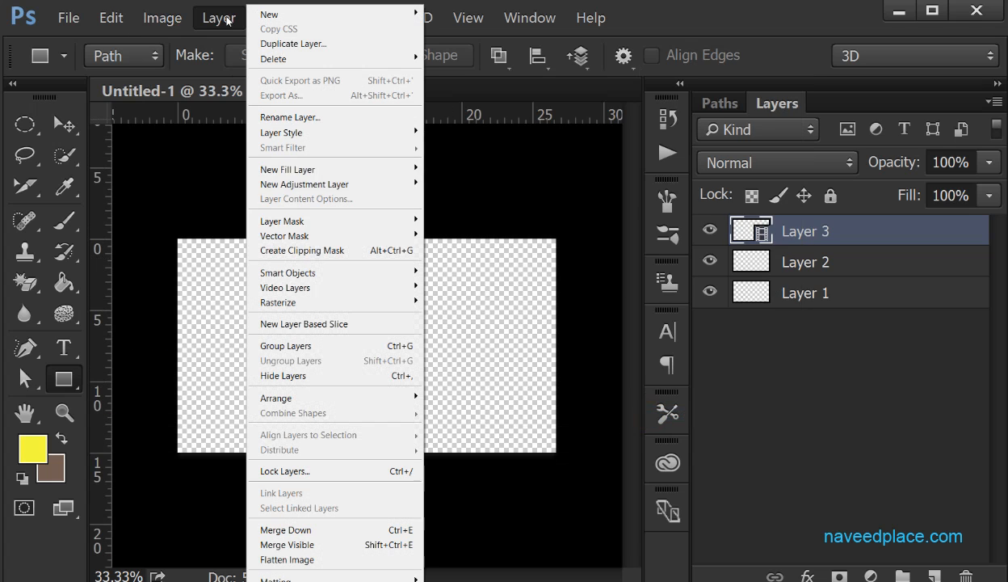
pyautogui.moveTo(396, 287)
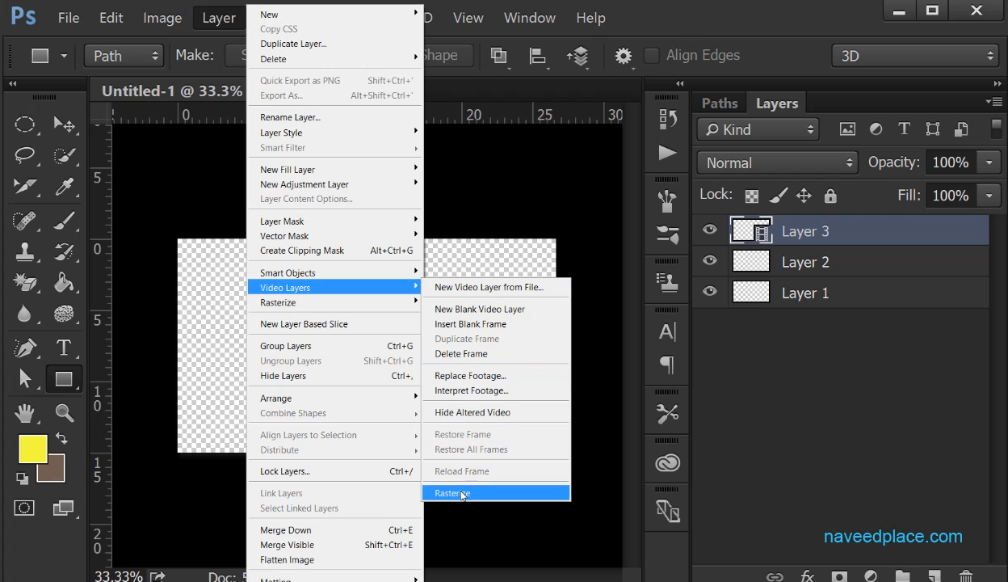
pyautogui.moveTo(353, 307)
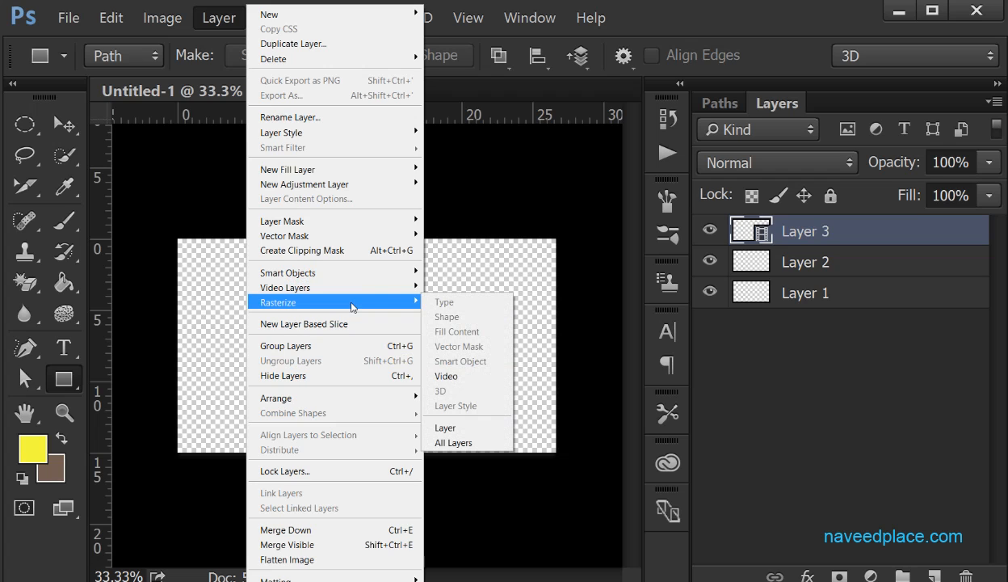
pyautogui.click(458, 247)
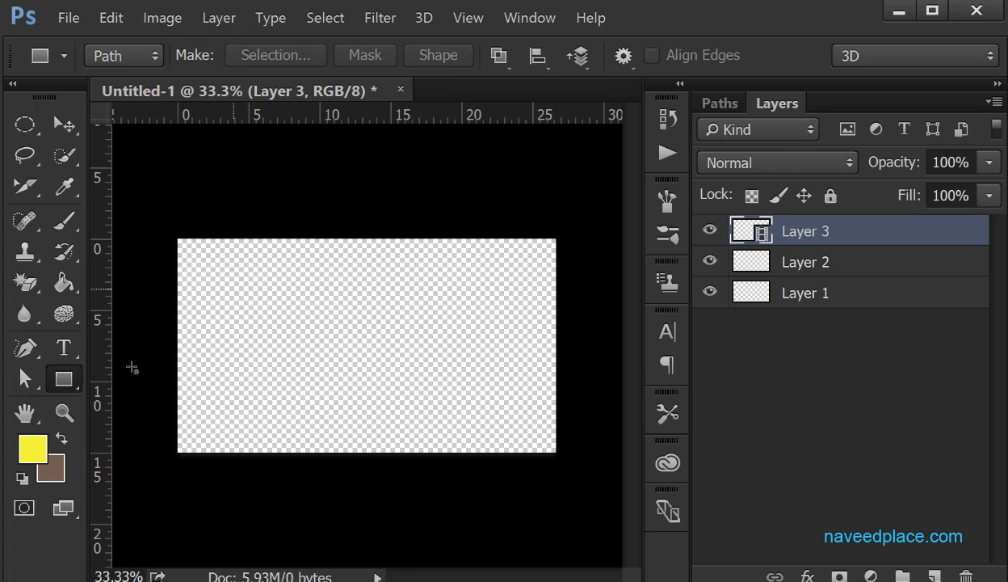
# - Draw a large rounded freehand path on the canvas with the Freeform Pen tool
pyautogui.moveTo(64, 379); pyautogui.dragTo(110, 379)
pyautogui.moveTo(24, 352); pyautogui.dragTo(134, 364)
pyautogui.moveTo(277, 272)
pyautogui.mouseDown()
pyautogui.moveTo(428, 383)
pyautogui.moveTo(292, 256)
pyautogui.moveTo(250, 261)
pyautogui.moveTo(280, 272)
pyautogui.mouseUp()
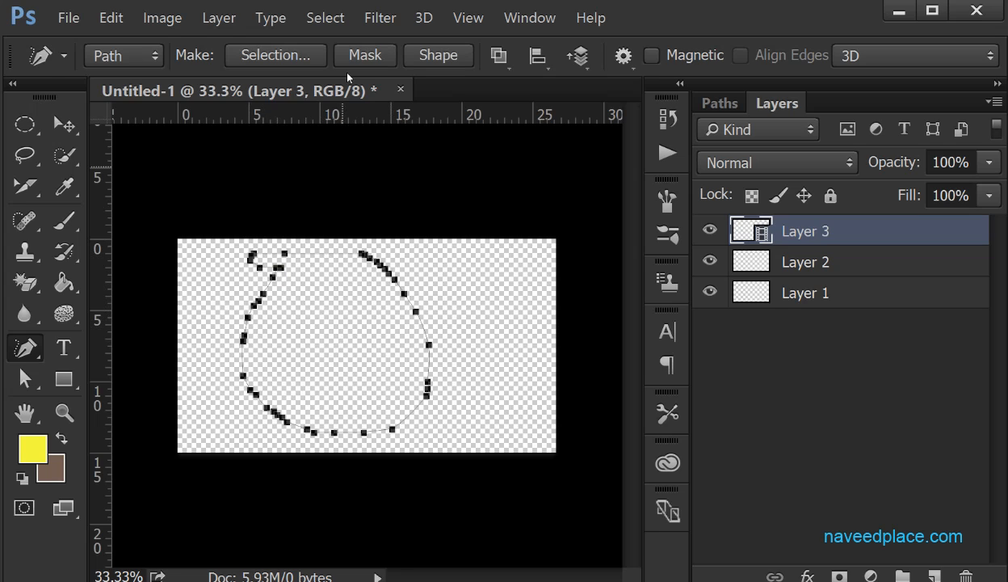
pyautogui.click(374, 19)
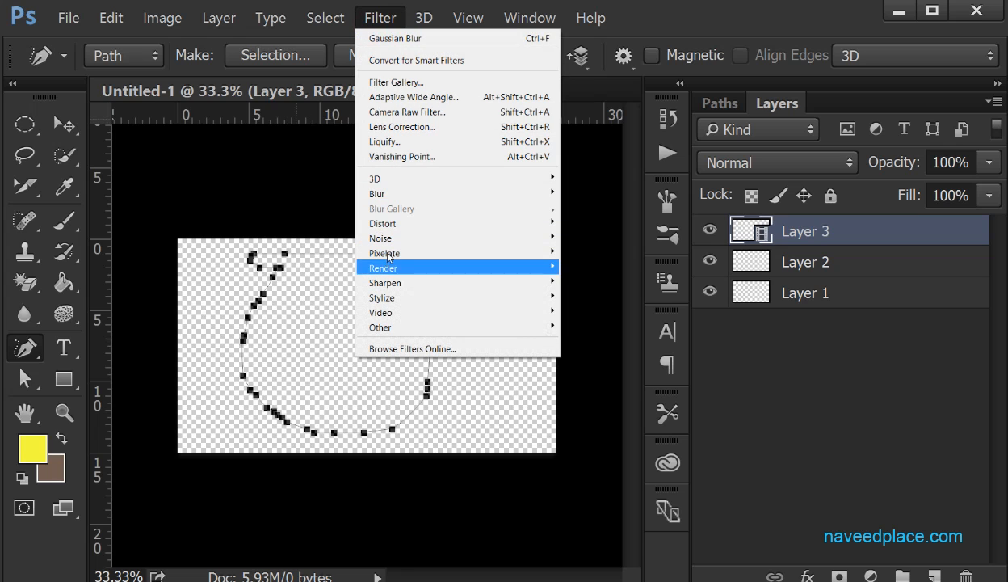
pyautogui.click(300, 205)
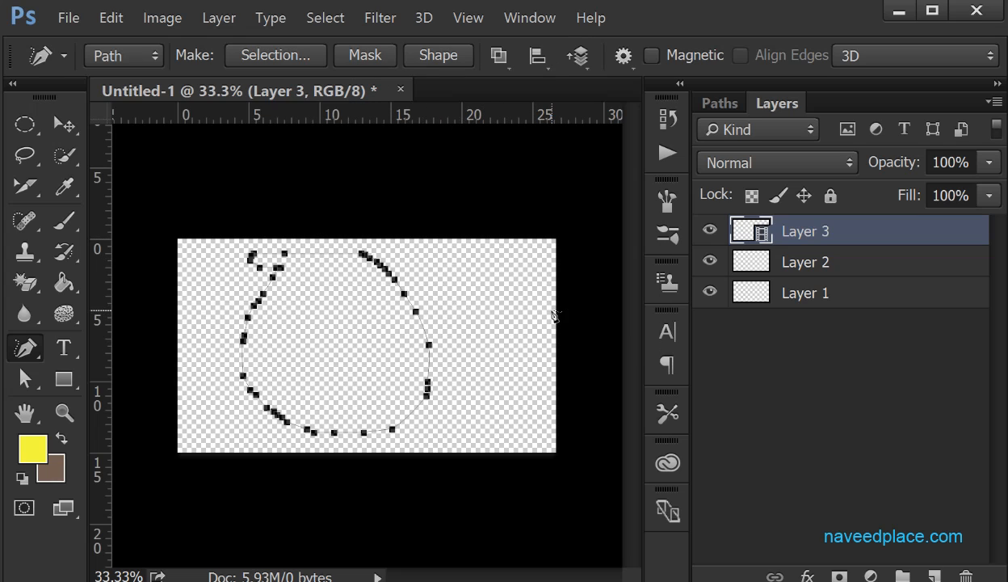
# - Rasterize the video layer Layer 3
pyautogui.click(218, 18)
pyautogui.moveTo(308, 310)
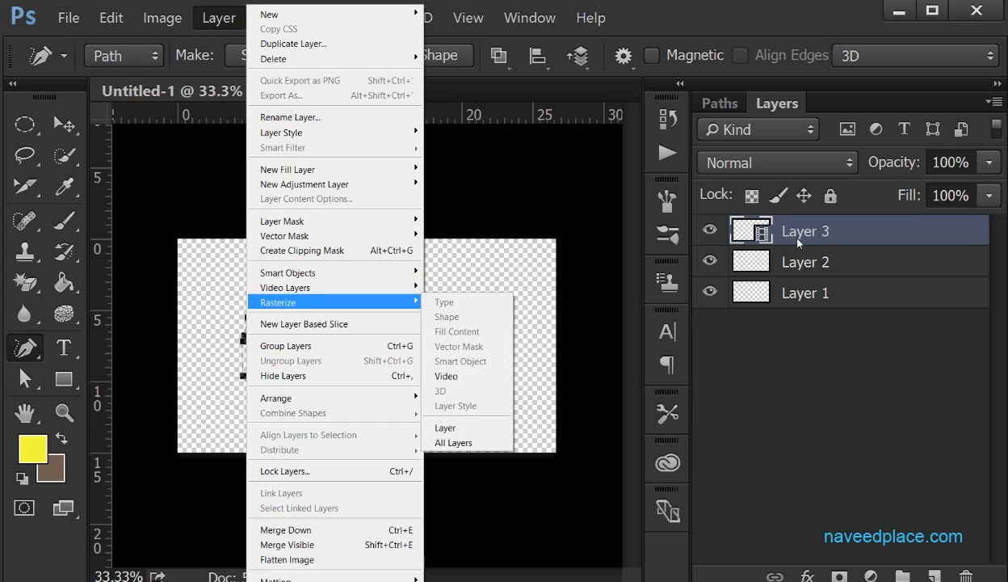
pyautogui.click(443, 391)
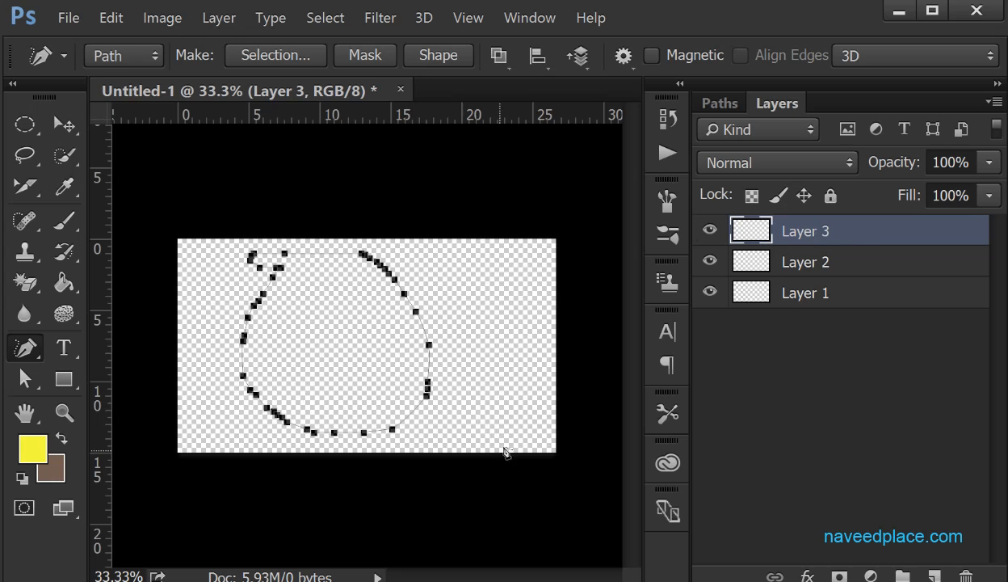
# - Hide all three layers and make Layer 2 and Layer 1 visible again
pyautogui.moveTo(710, 232)
pyautogui.mouseDown()
pyautogui.moveTo(713, 293)
pyautogui.moveTo(712, 239)
pyautogui.mouseUp()
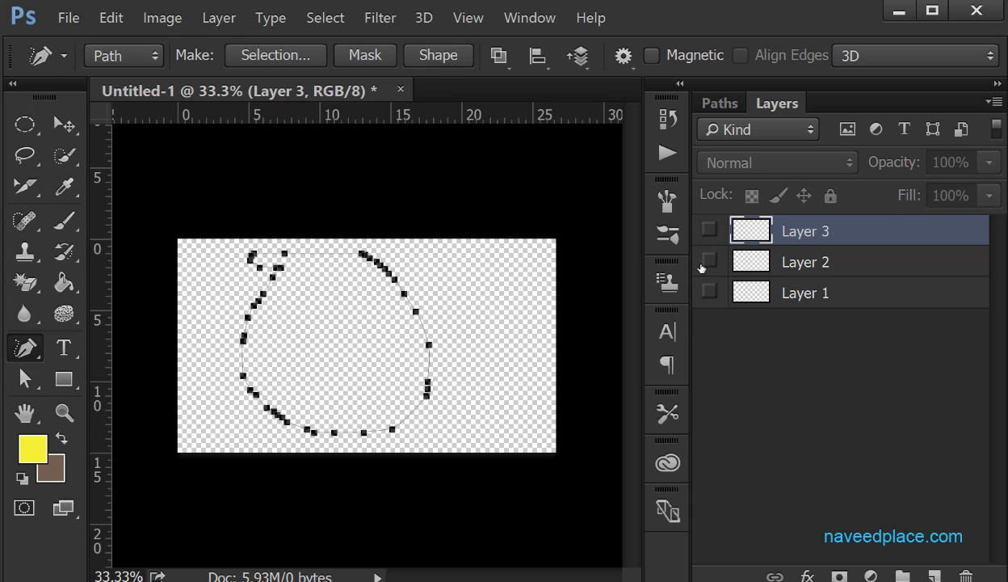
pyautogui.click(710, 261)
pyautogui.click(710, 292)
pyautogui.click(219, 18)
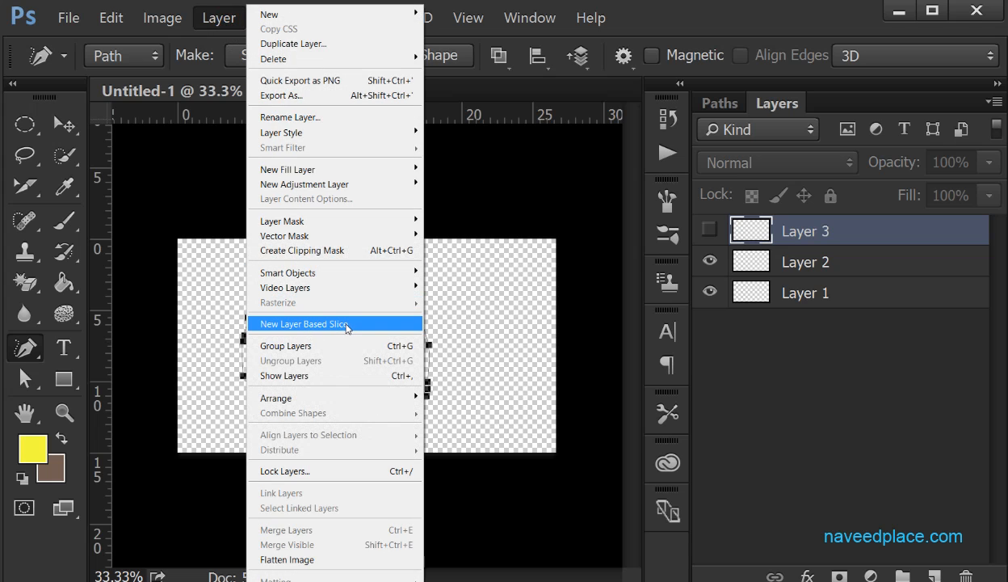
pyautogui.click(449, 317)
# - Close the document without saving and create a new 1920 × 1080 pixel document at 72 pixels/inch with white background contents
pyautogui.click(401, 93)
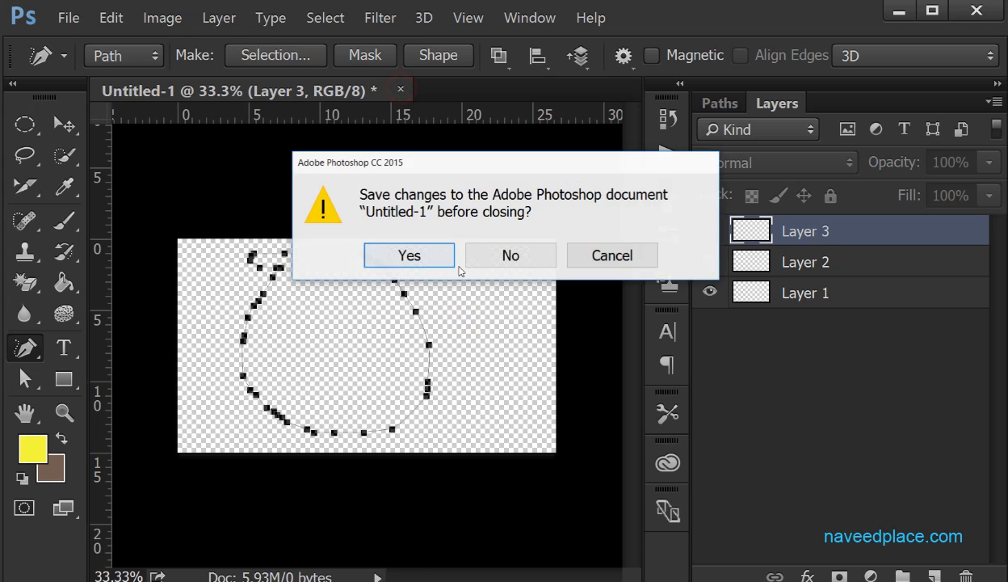
pyautogui.click(503, 253)
pyautogui.click(68, 17)
pyautogui.click(80, 42)
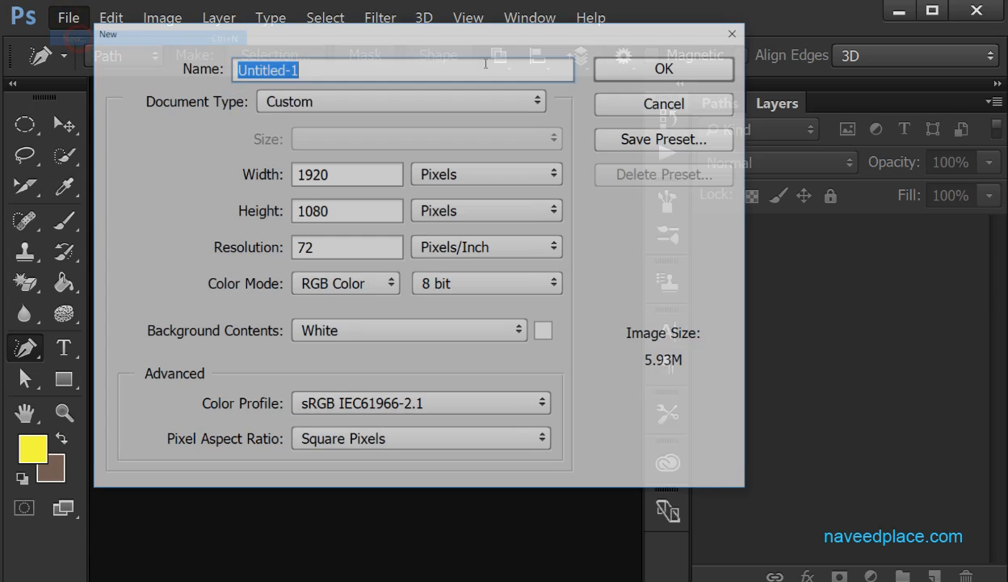
pyautogui.click(646, 71)
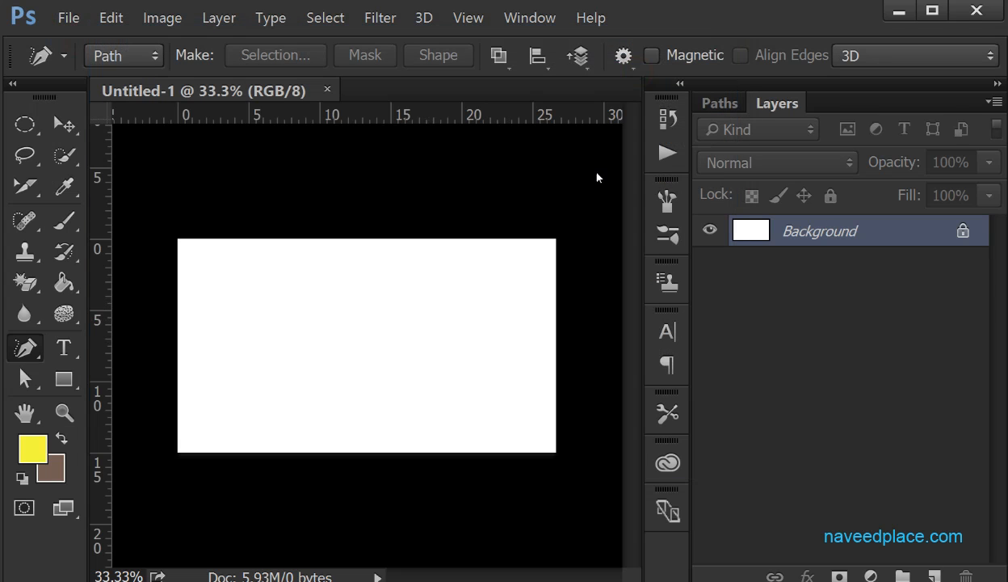
# - Convert the locked Background into a regular layer, keeping the default settings
pyautogui.click(219, 18)
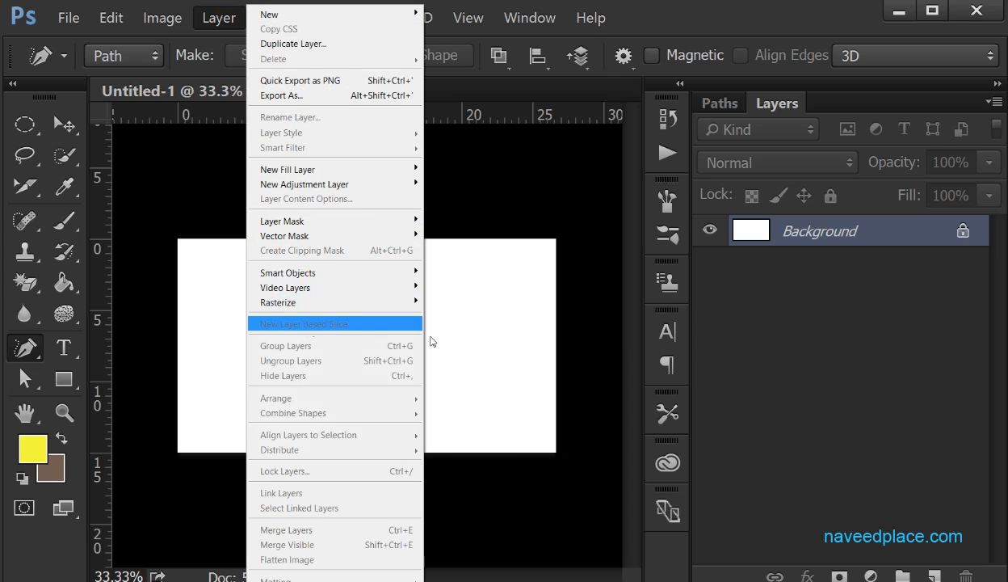
pyautogui.doubleClick(848, 235)
pyautogui.click(514, 142)
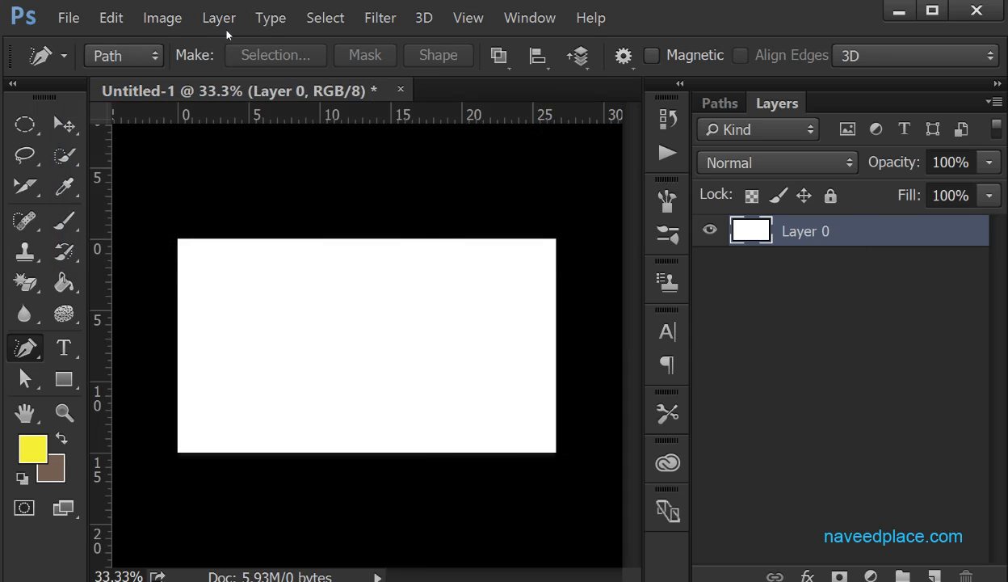
# - Activate the Slice Select Tool and create a new layer-based slice from Layer 0
pyautogui.click(219, 18)
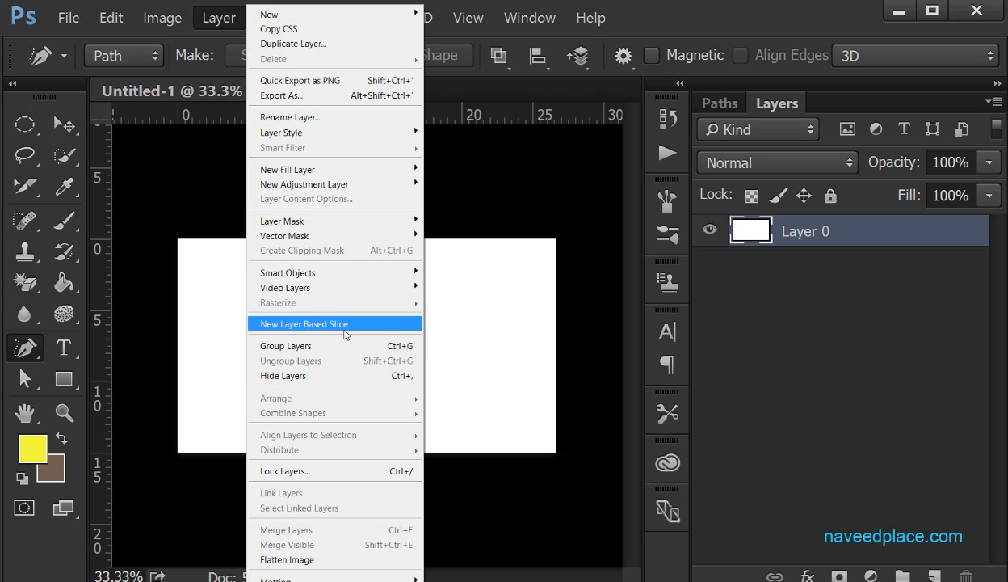
pyautogui.rightClick(32, 192)
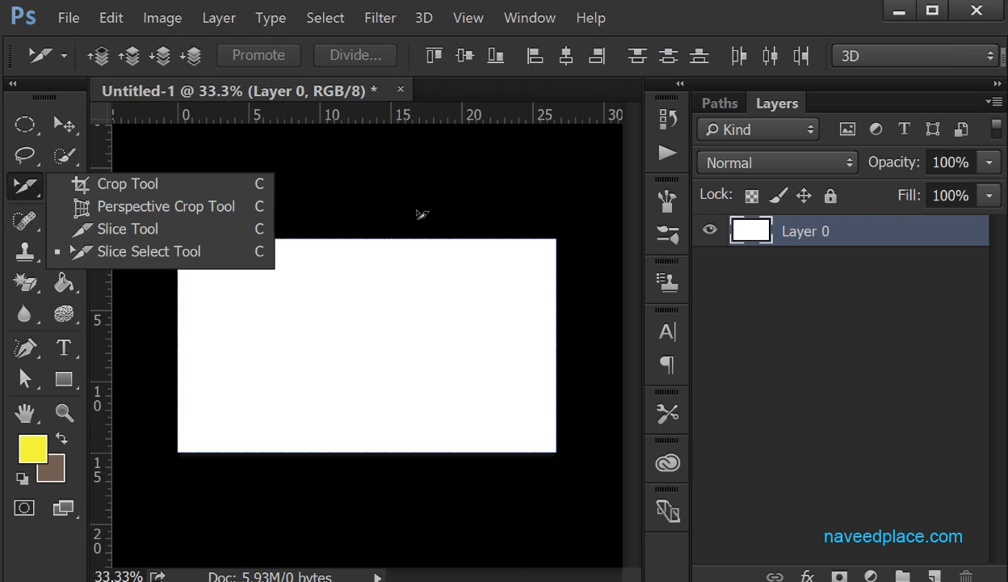
pyautogui.click(220, 20)
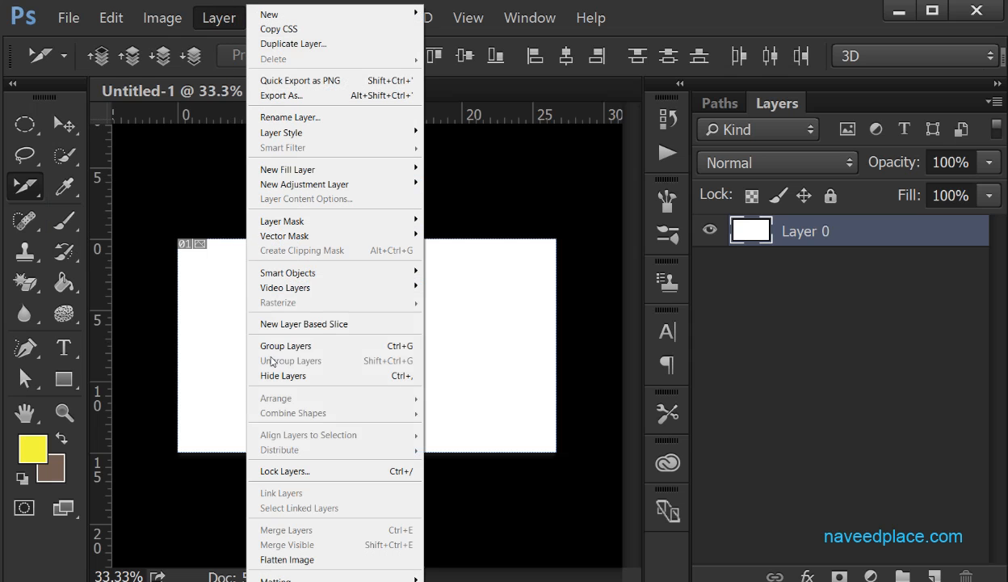
pyautogui.click(281, 331)
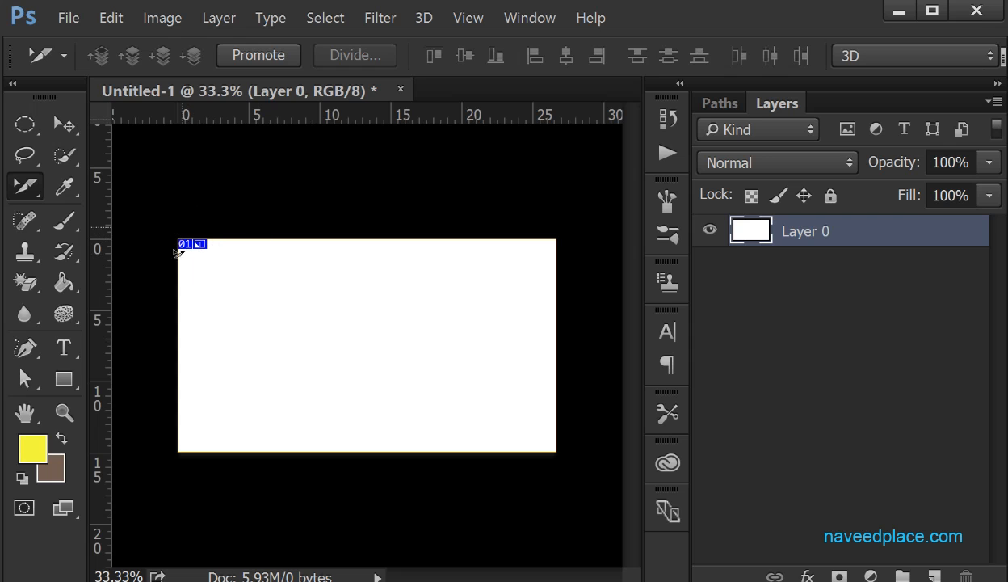
pyautogui.click(198, 243)
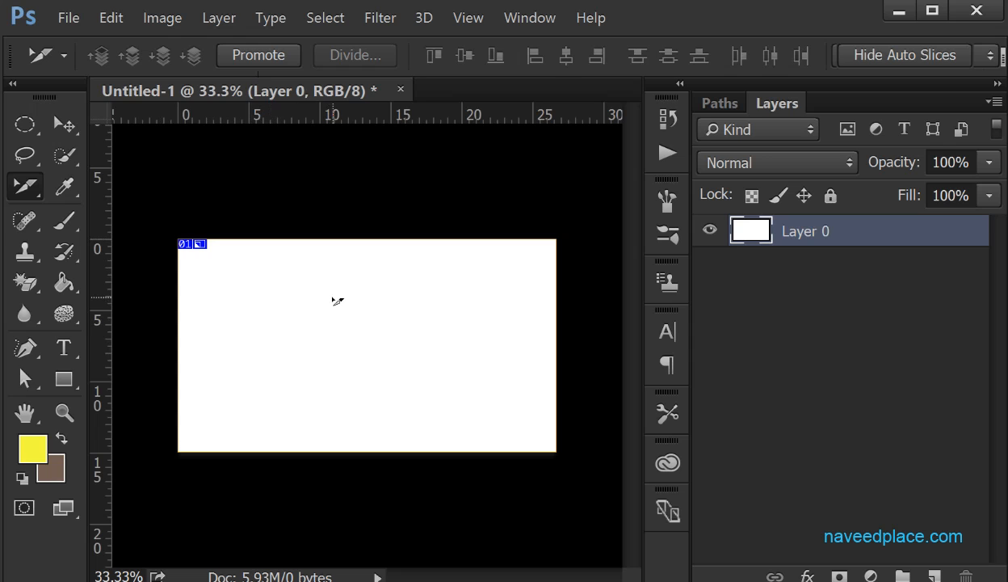
pyautogui.rightClick(24, 186)
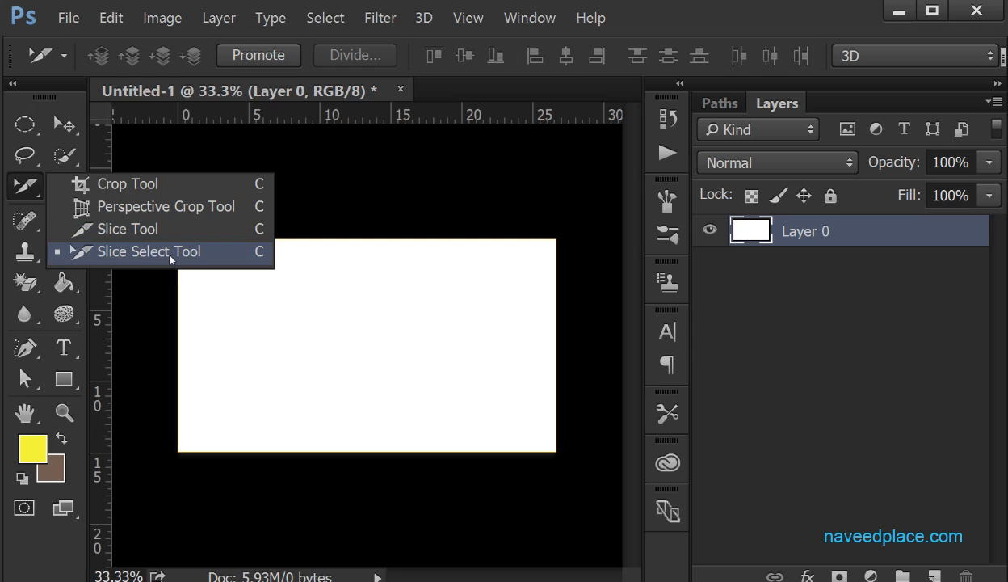
pyautogui.click(319, 136)
pyautogui.click(231, 22)
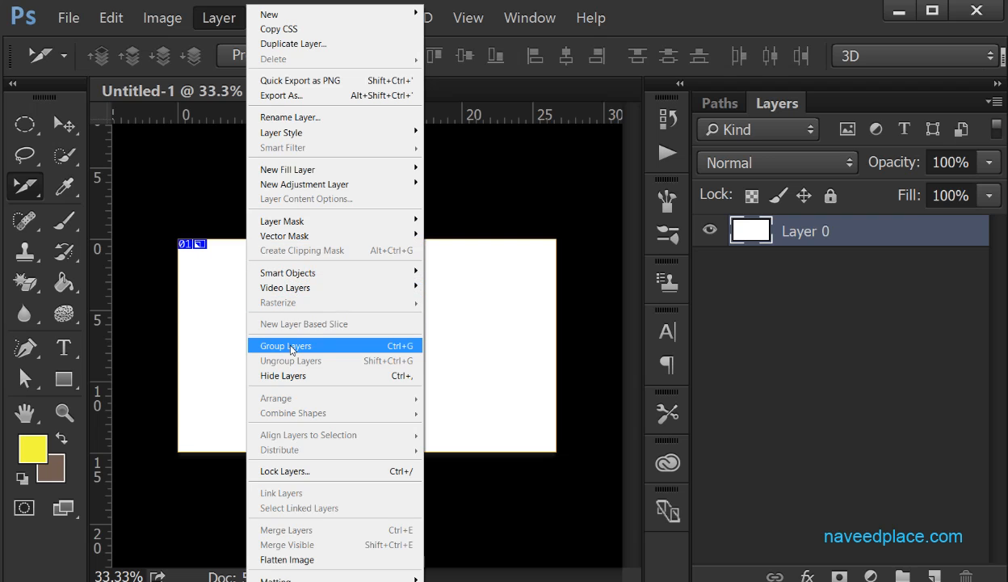
pyautogui.click(862, 360)
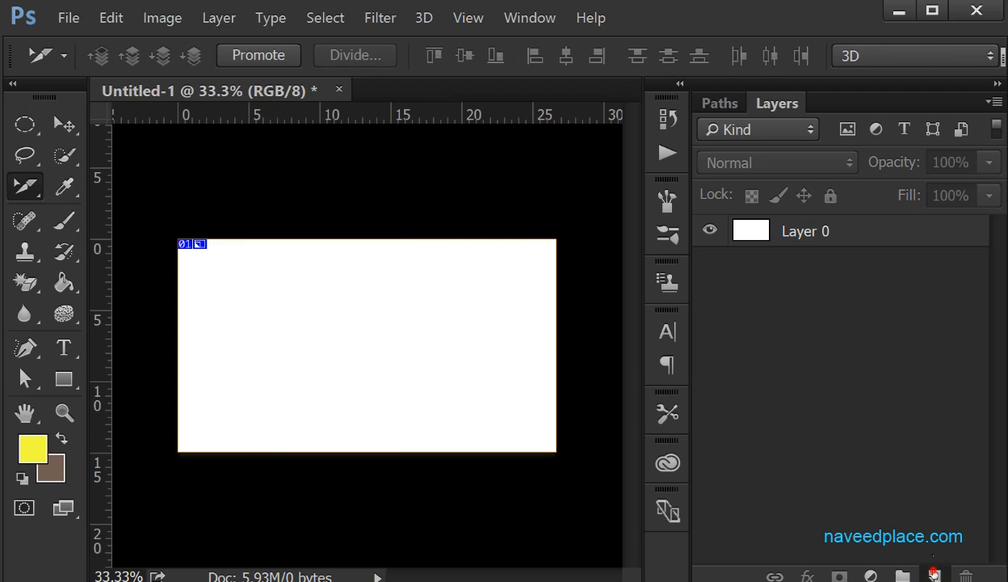
# - Add two new empty layers above Layer 0, and create and undo an empty group
pyautogui.click(933, 574)
pyautogui.click(934, 574)
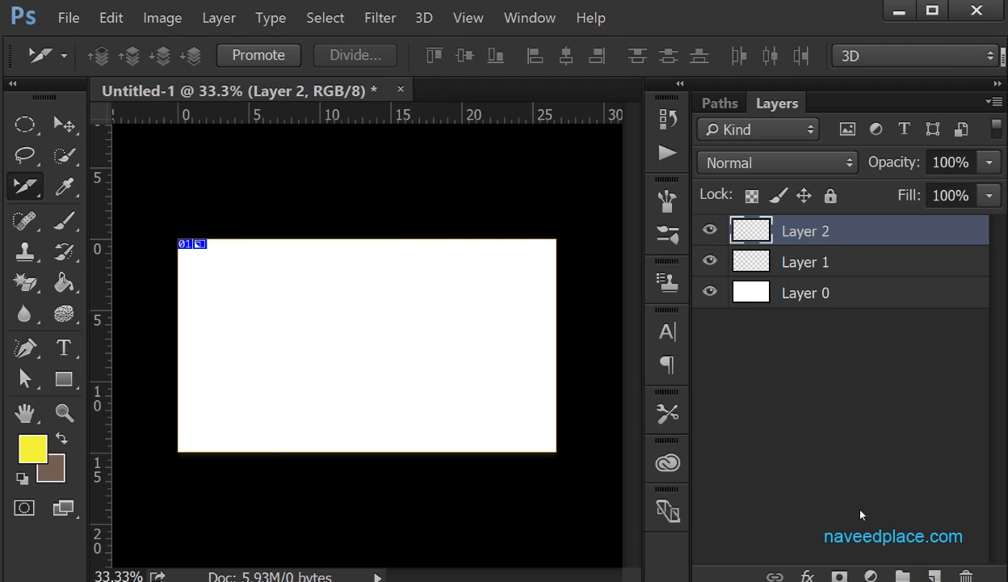
pyautogui.click(902, 575)
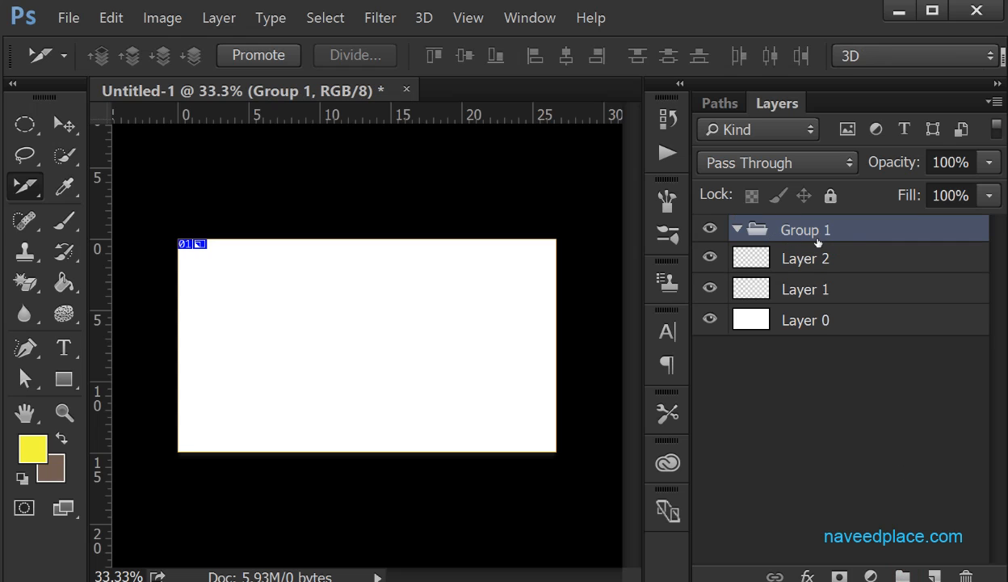
pyautogui.hotkey('ctrl', 'z')
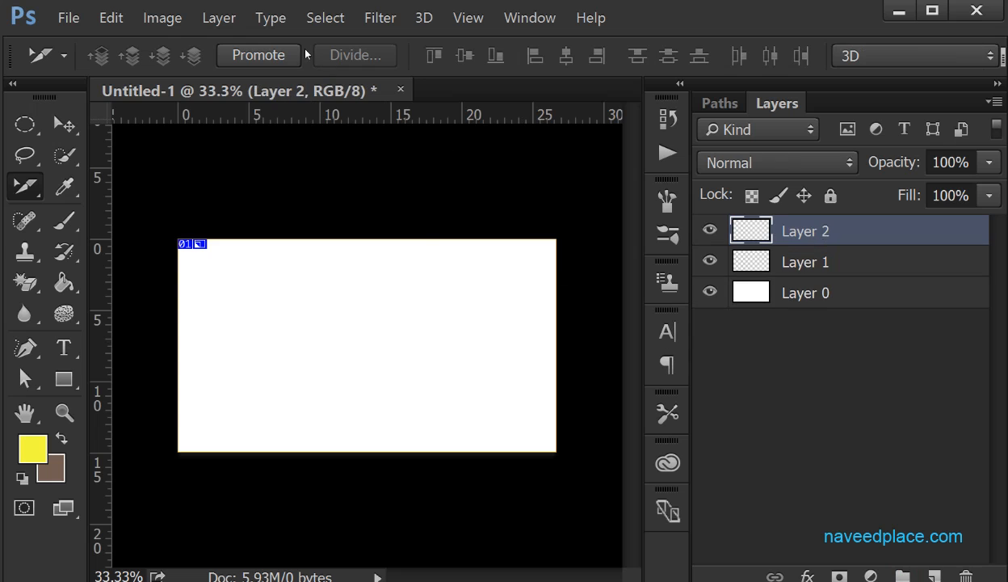
# - Put Layer 2 into a new layer group and move Layer 1 and Layer 0 into that group above it
pyautogui.click(230, 21)
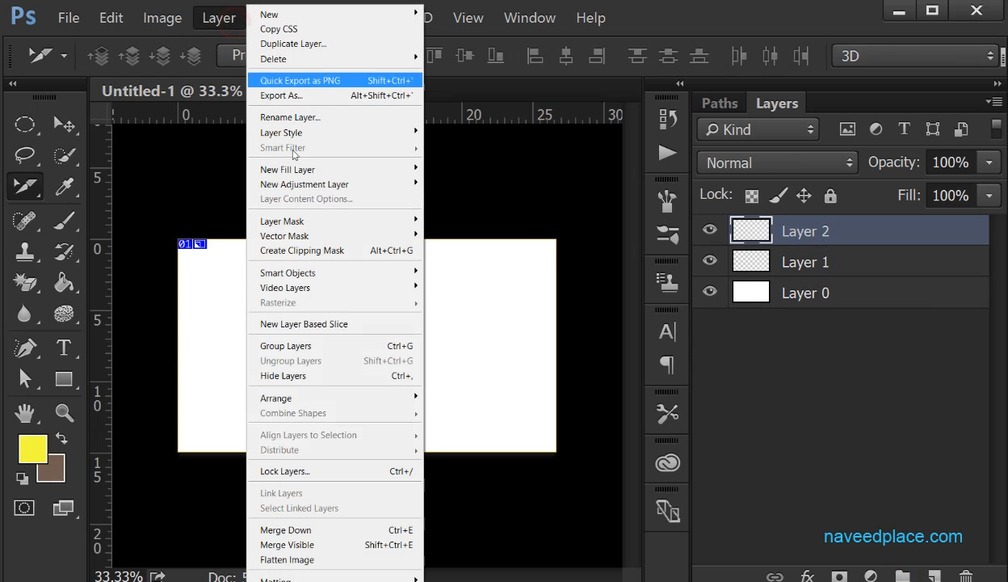
pyautogui.click(299, 346)
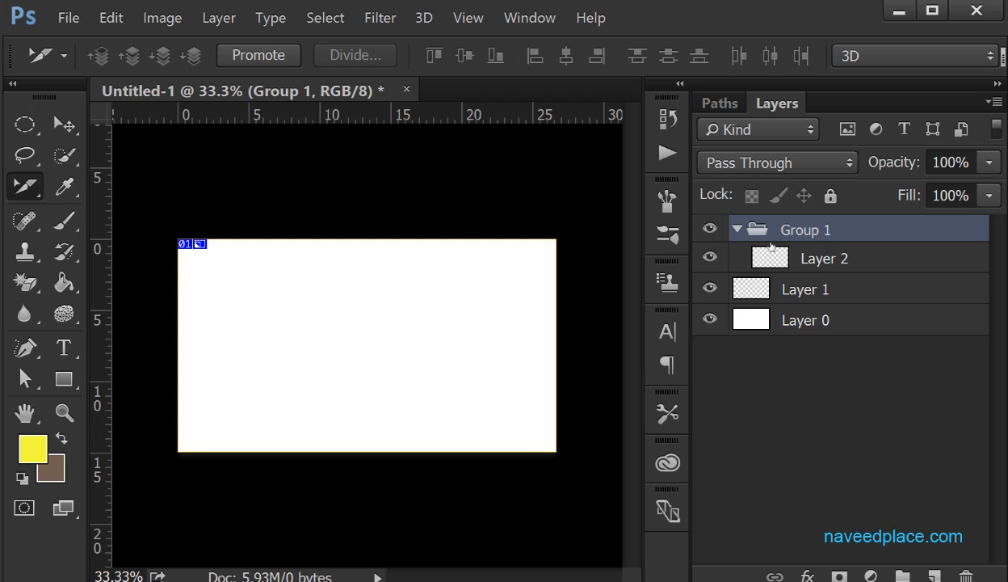
pyautogui.click(810, 288)
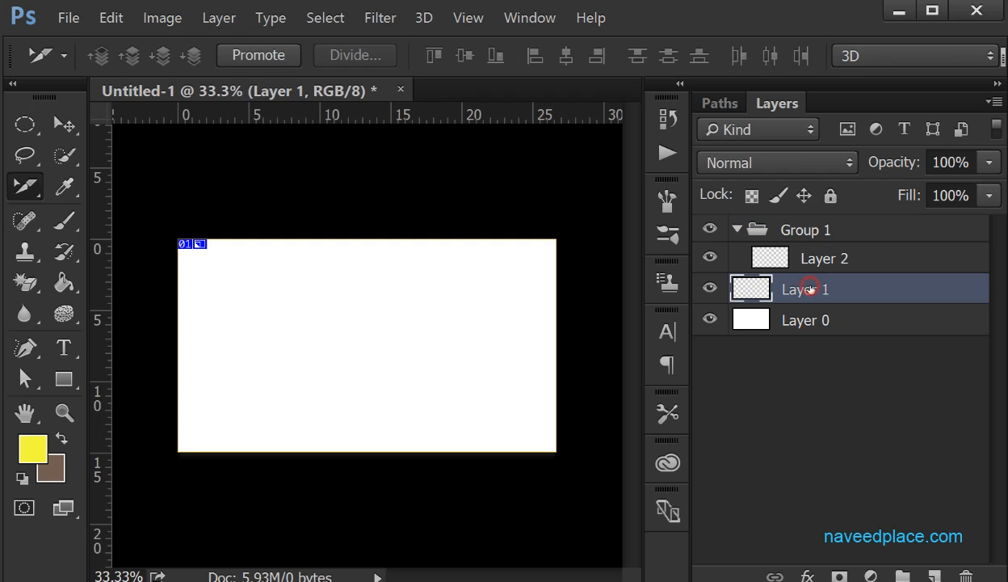
pyautogui.moveTo(809, 291); pyautogui.dragTo(824, 229)
pyautogui.moveTo(807, 322); pyautogui.dragTo(807, 231)
pyautogui.click(736, 231)
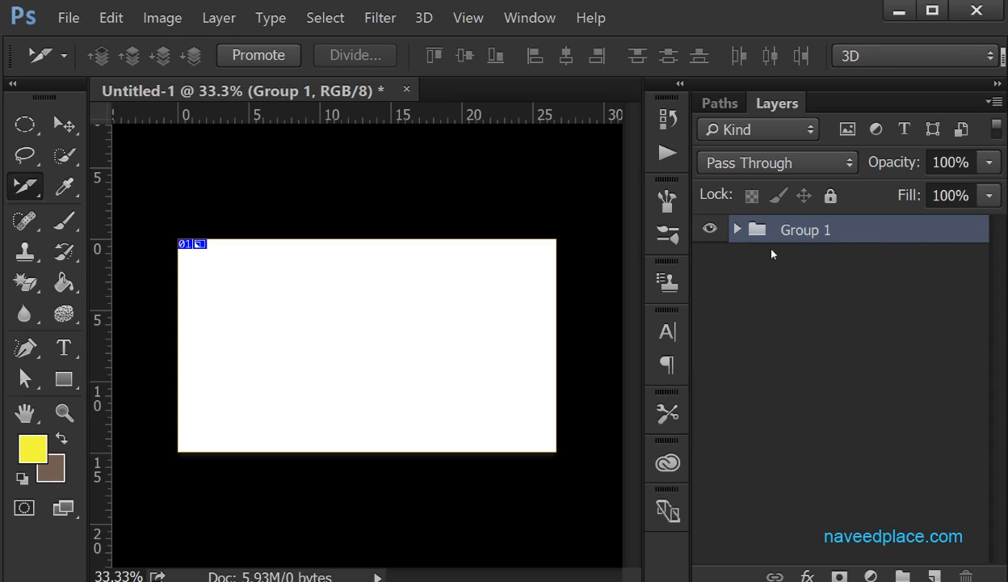
pyautogui.click(738, 230)
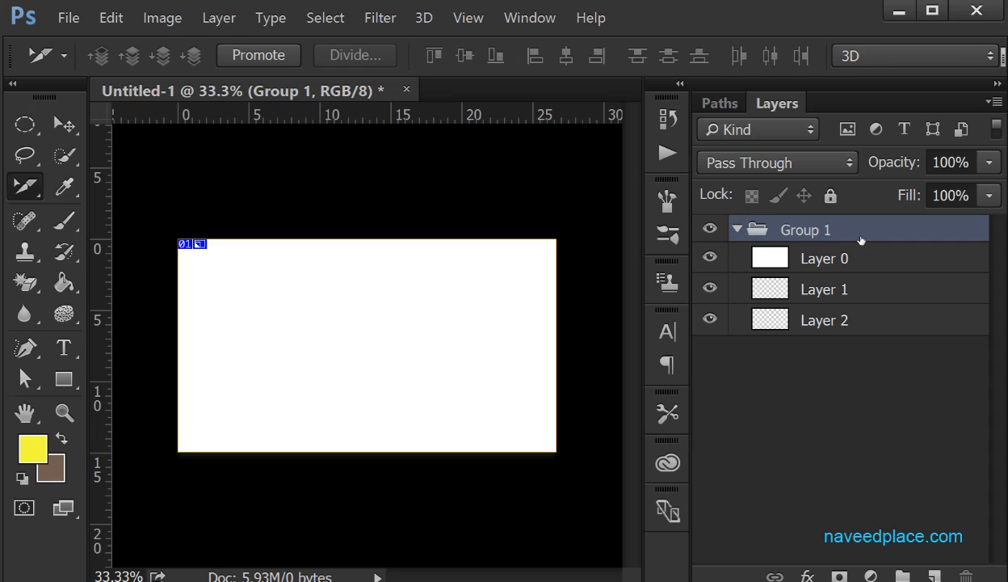
# - Hide Group 1 and move Layer 0 out of the group to below it
pyautogui.click(219, 18)
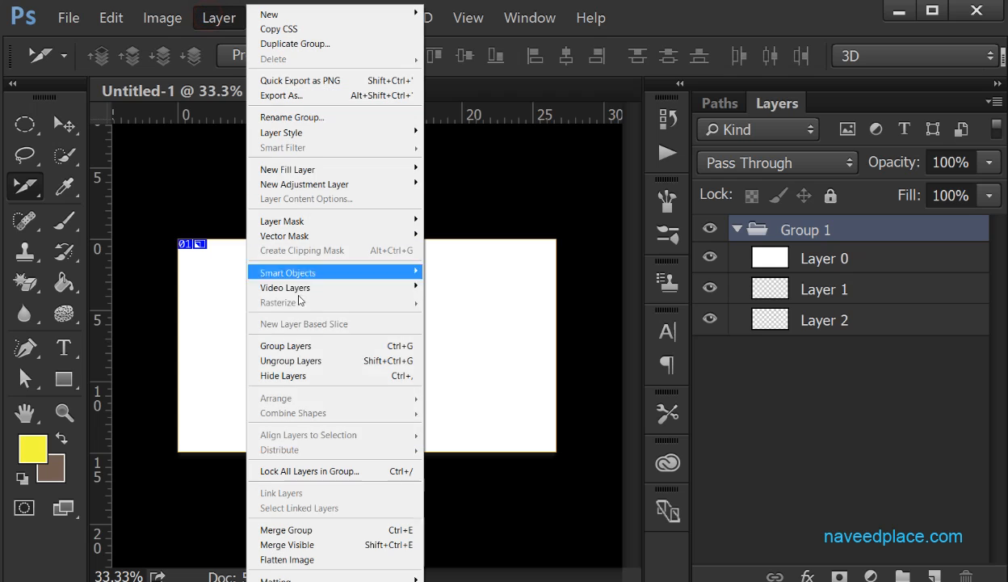
pyautogui.click(290, 374)
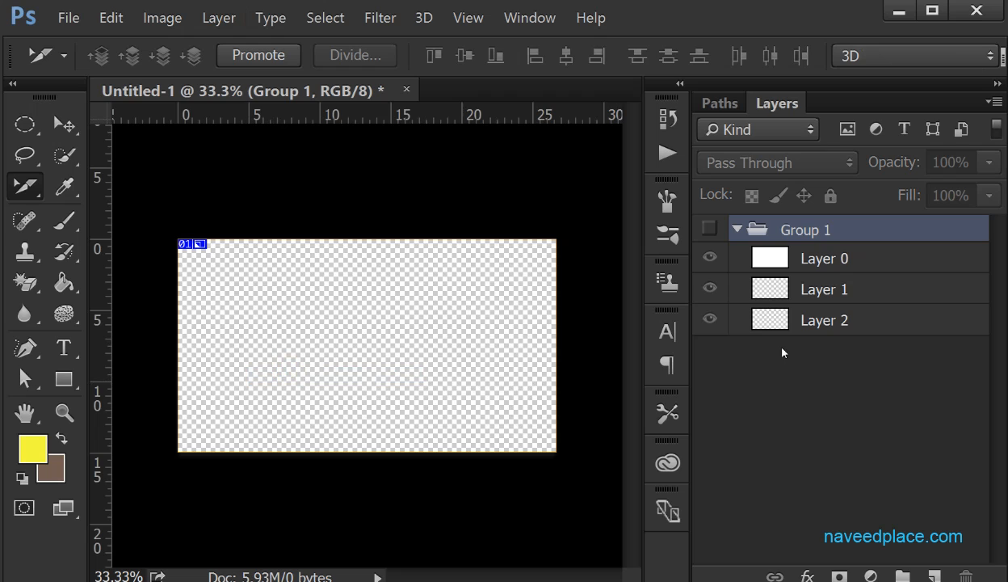
pyautogui.hotkey('ctrl', 'z')
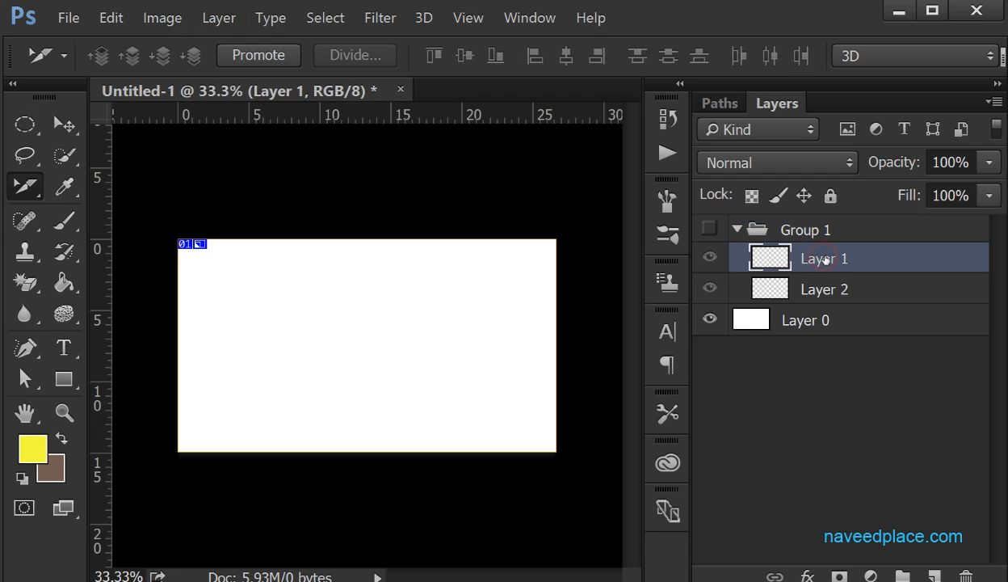
# - Hide Layer 1 with the Hide Layers command, and turn the visibility of Layer 1 and Group 1 back on
pyautogui.click(222, 29)
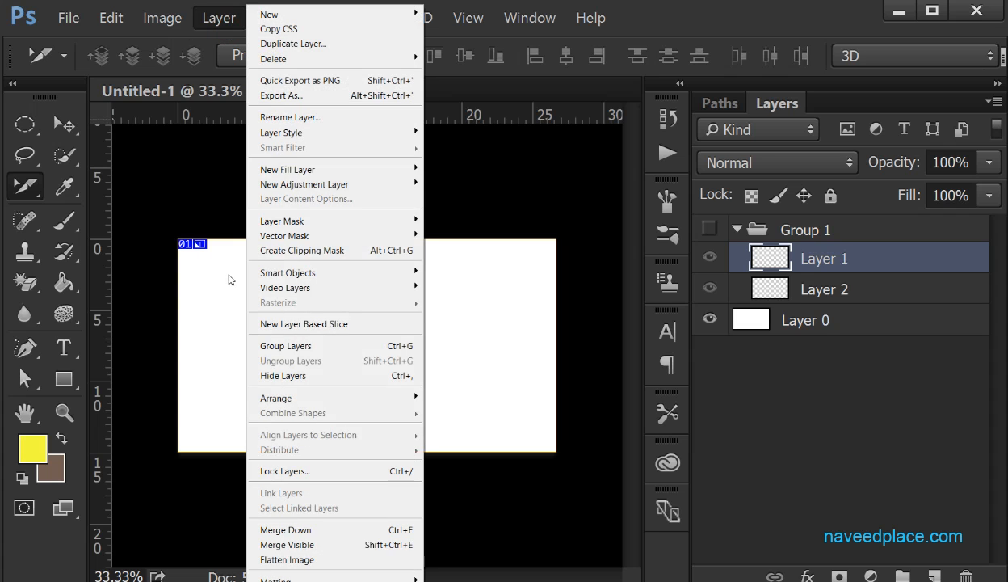
pyautogui.click(284, 378)
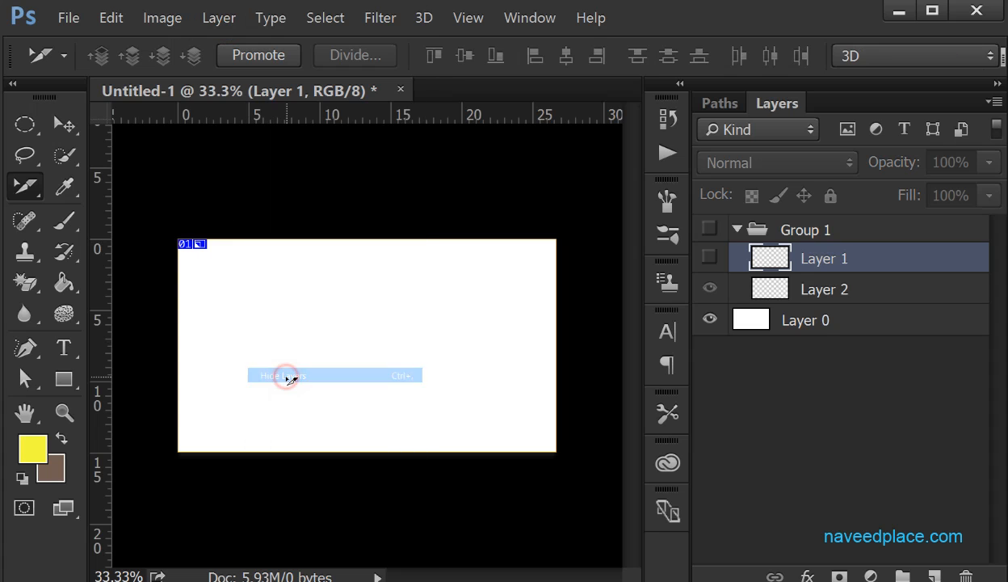
pyautogui.click(709, 257)
pyautogui.click(706, 263)
pyautogui.click(708, 258)
# - Try Bring Forward on Layer 1 and return it to its place above Layer 2 inside Group 1
pyautogui.click(220, 19)
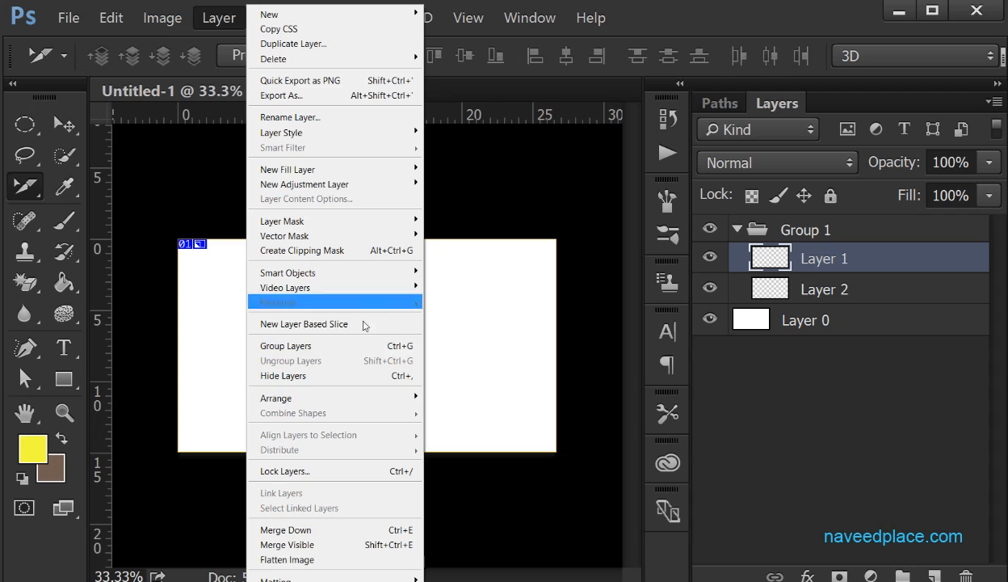
pyautogui.moveTo(316, 399)
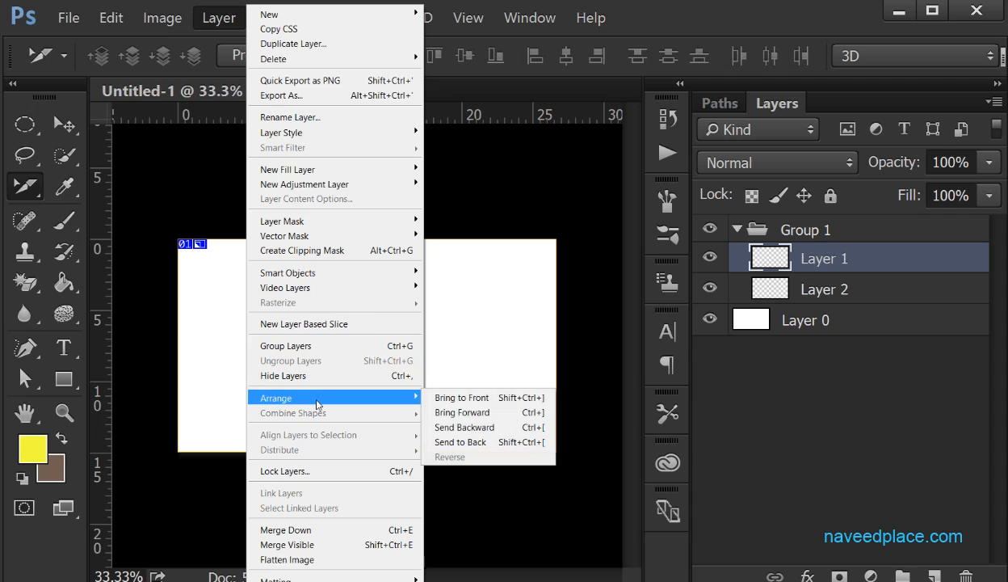
pyautogui.click(473, 413)
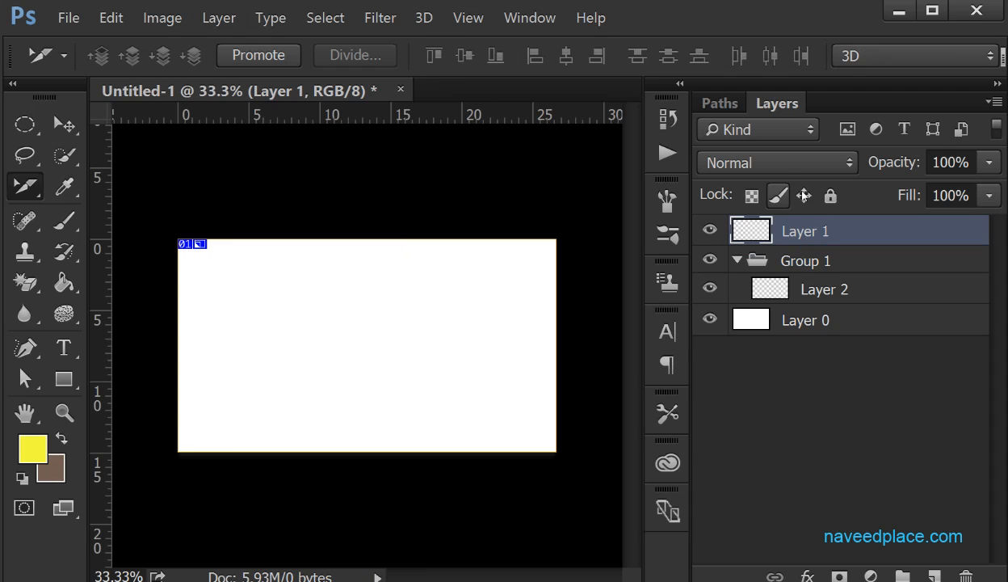
pyautogui.moveTo(790, 252); pyautogui.dragTo(788, 262)
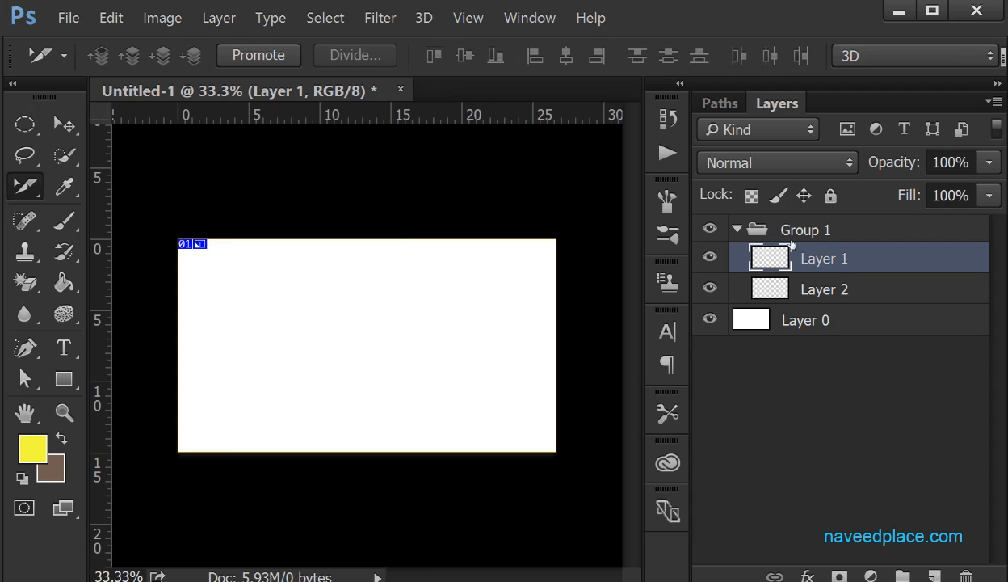
# - Try Send to Back on Layer 1 and move it back above Layer 2 in Group 1
pyautogui.click(218, 17)
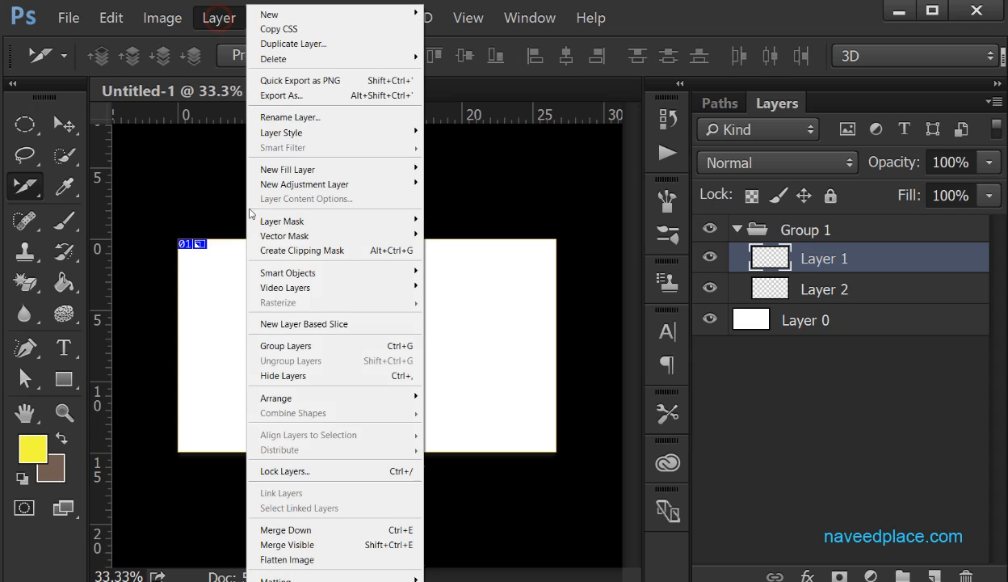
pyautogui.moveTo(330, 399)
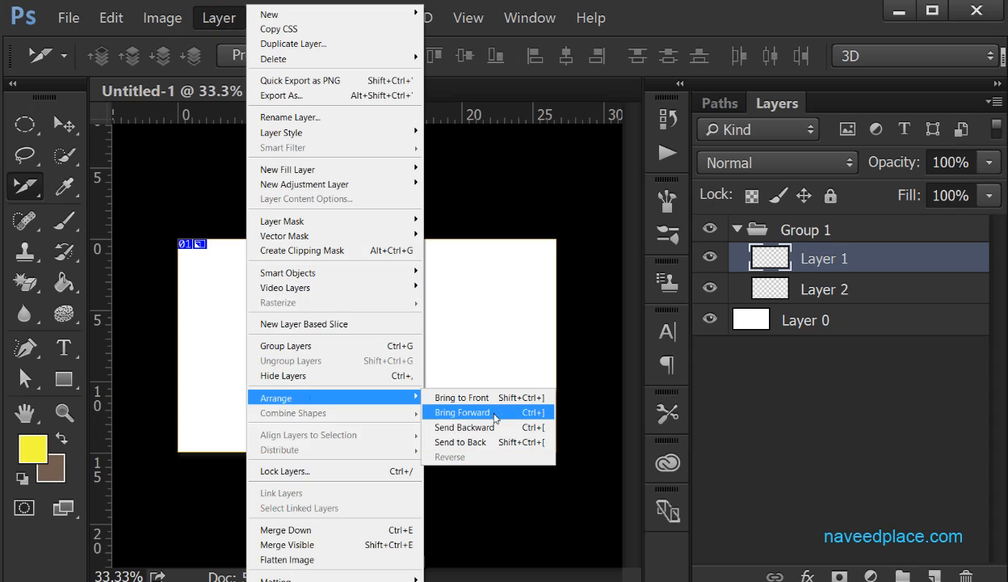
pyautogui.click(483, 443)
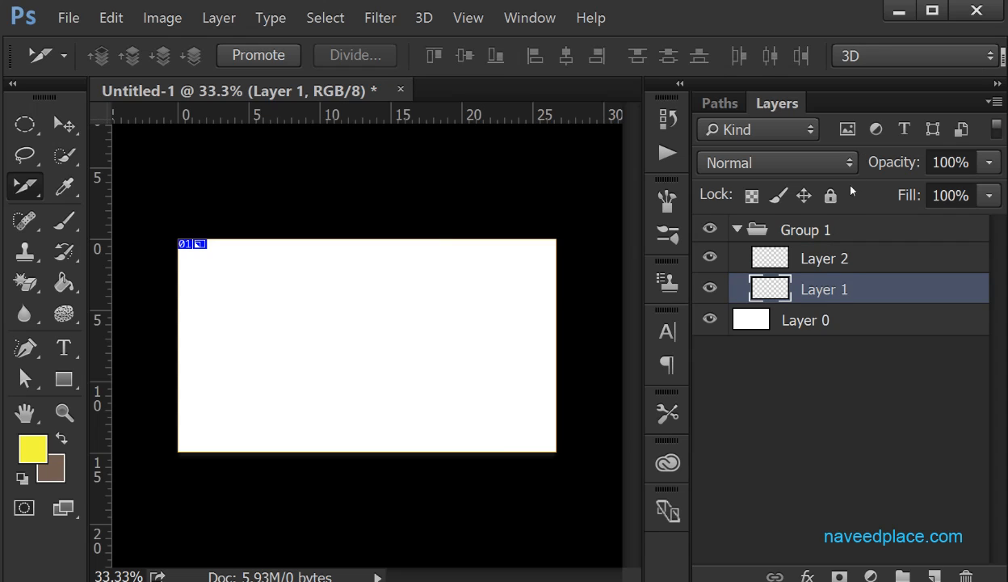
pyautogui.moveTo(842, 292); pyautogui.dragTo(851, 245)
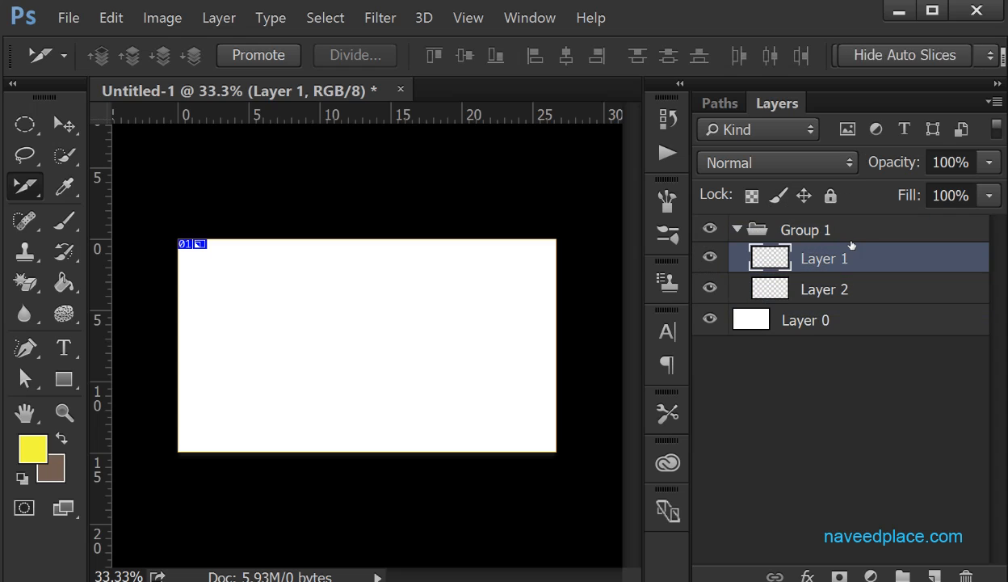
# - Move Group 1 below Layer 0 in the layer stack and collapse the group
pyautogui.moveTo(756, 227); pyautogui.dragTo(816, 355)
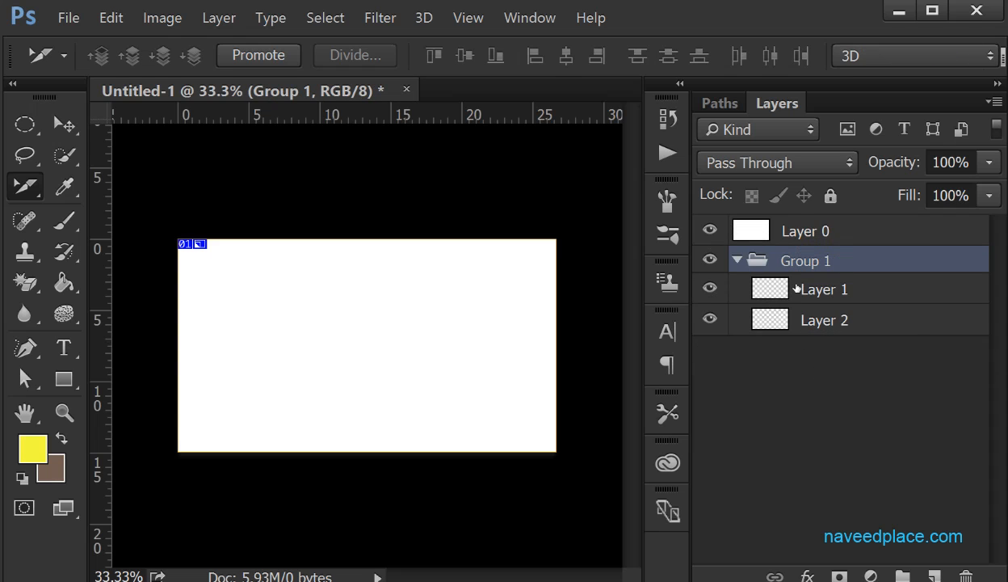
pyautogui.click(220, 23)
pyautogui.moveTo(293, 407)
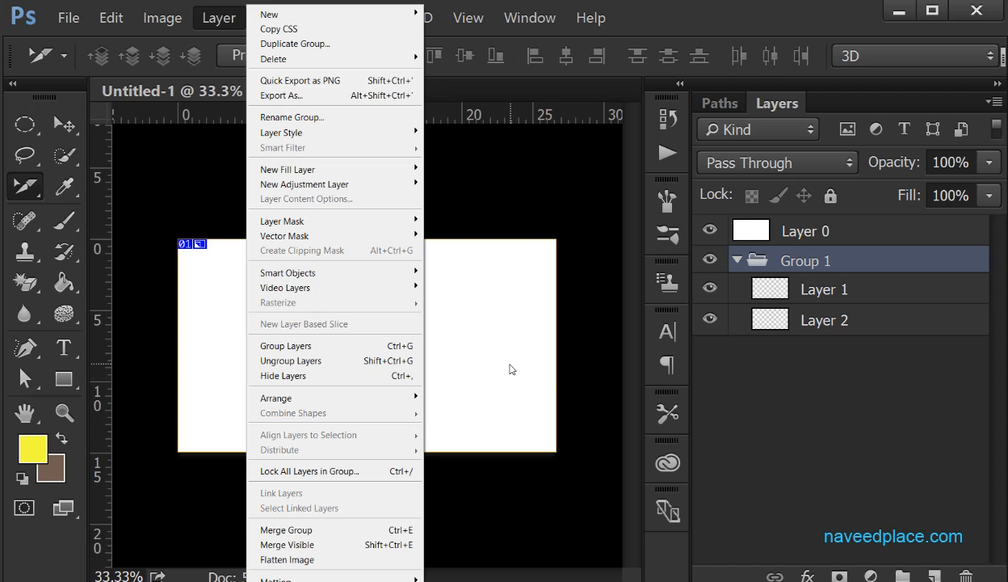
pyautogui.click(739, 261)
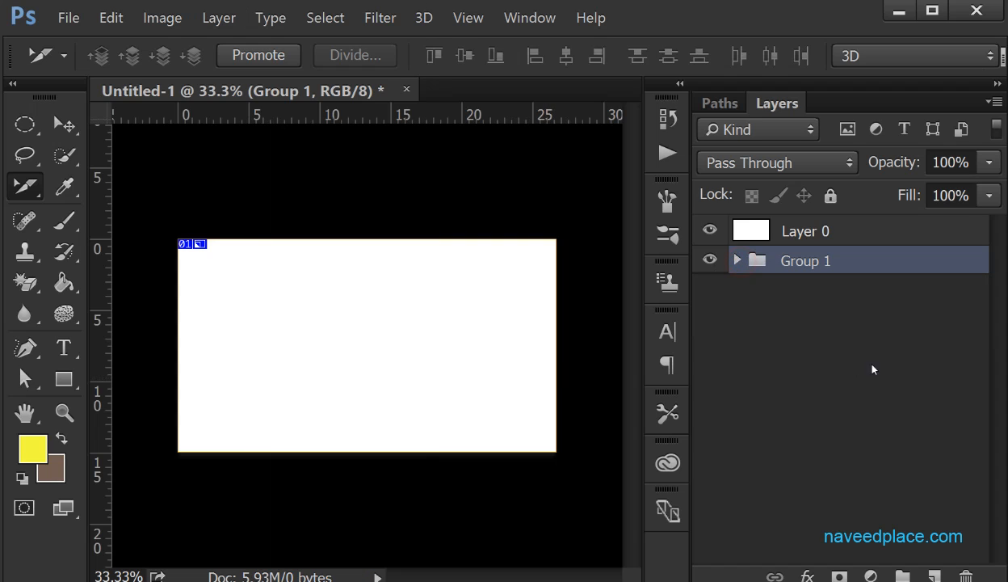
# - Delete Group 1 together with its contents
pyautogui.click(877, 364)
pyautogui.click(789, 262)
pyautogui.click(966, 576)
pyautogui.click(454, 258)
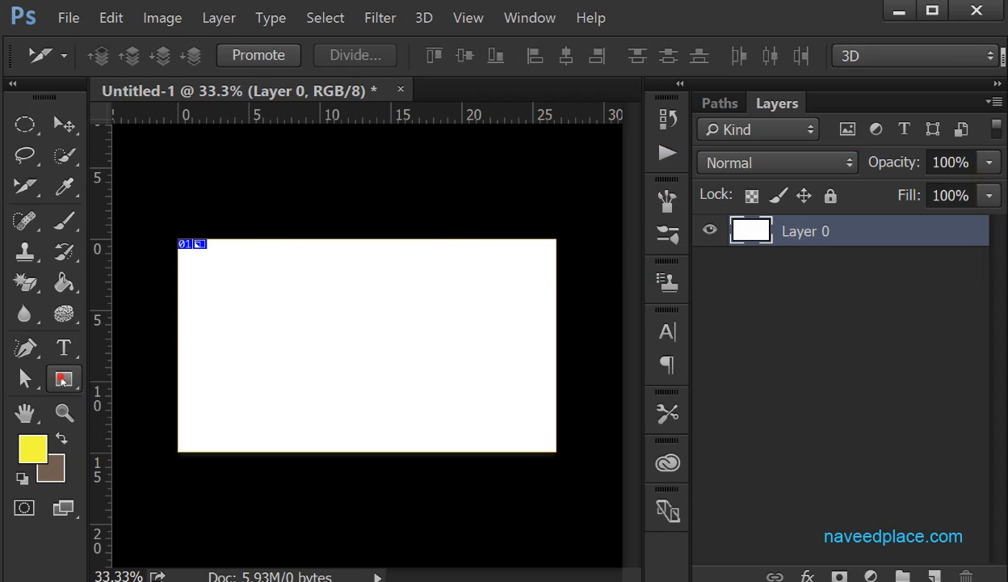
# - Try drawing a yellow rectangle on Layer 0 with the Rectangle tool in Pixels mode and undo it
pyautogui.moveTo(63, 378); pyautogui.dragTo(114, 384)
pyautogui.click(117, 378)
pyautogui.click(121, 56)
pyautogui.click(113, 131)
pyautogui.moveTo(265, 316)
pyautogui.mouseDown()
pyautogui.moveTo(344, 403)
pyautogui.moveTo(382, 407)
pyautogui.mouseUp()
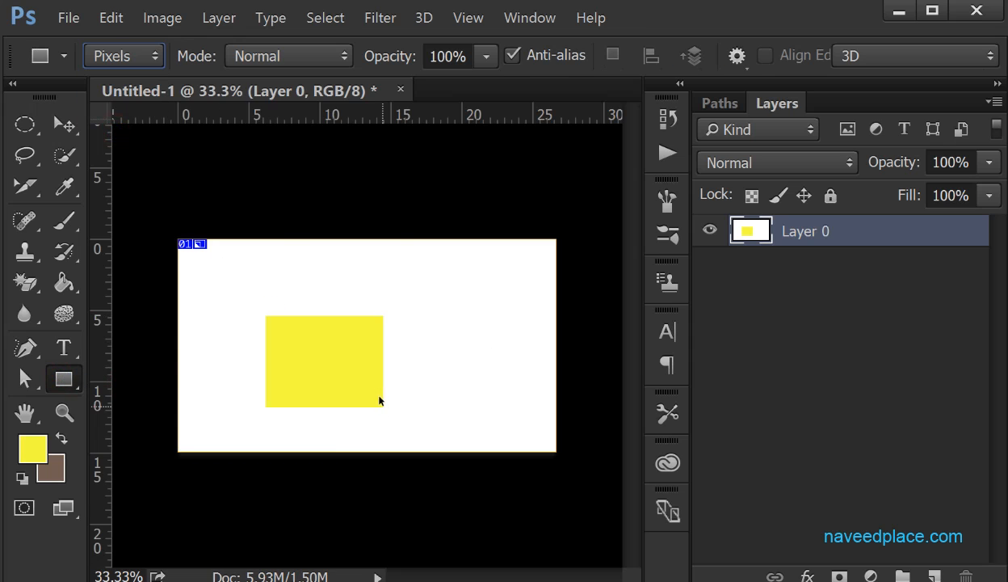
pyautogui.hotkey('ctrl', 'z')
# - In Shape mode, draw a rectangle about 669 x 450 px and a second one about 507 x 414 px overlapping its lower-right corner
pyautogui.click(121, 55)
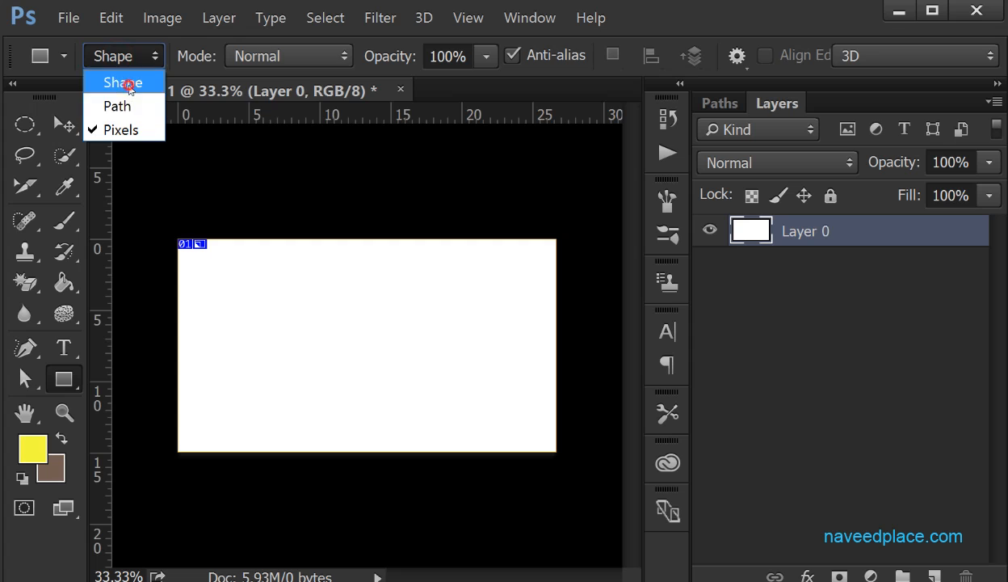
pyautogui.click(121, 78)
pyautogui.moveTo(226, 287); pyautogui.dragTo(356, 375)
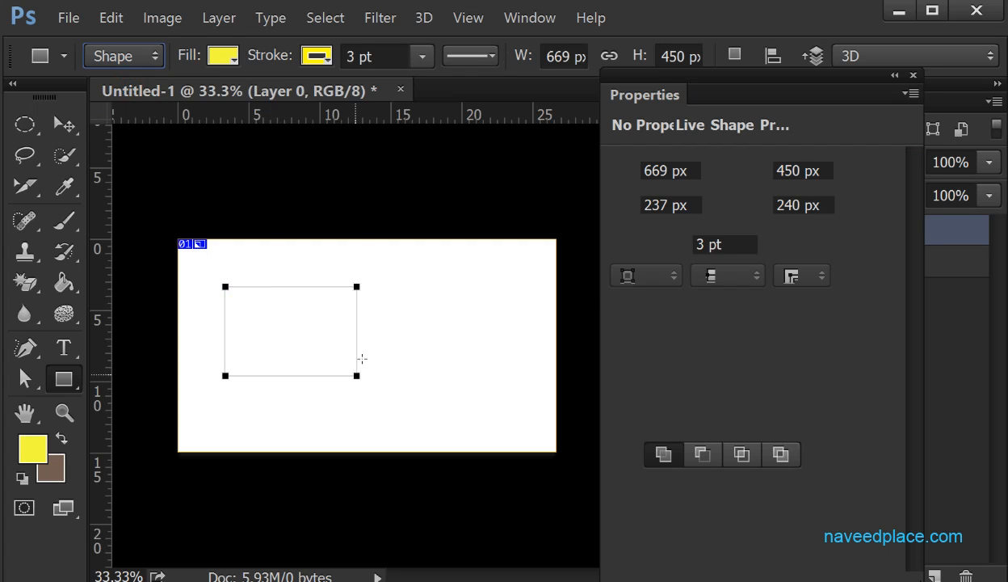
pyautogui.moveTo(325, 331); pyautogui.dragTo(425, 411)
# - Fill the second rectangle with bright green and close the shape properties
pyautogui.click(225, 56)
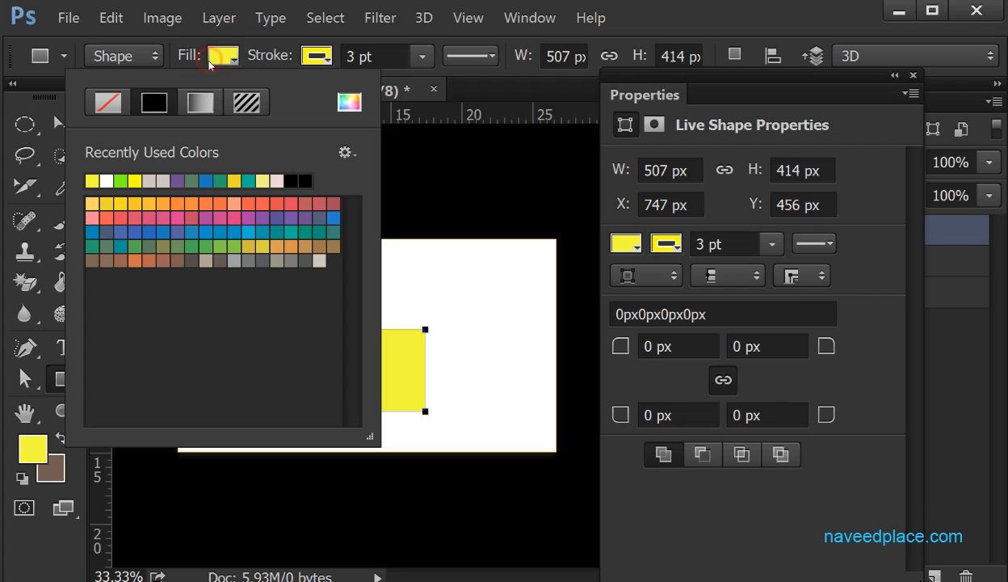
pyautogui.click(120, 180)
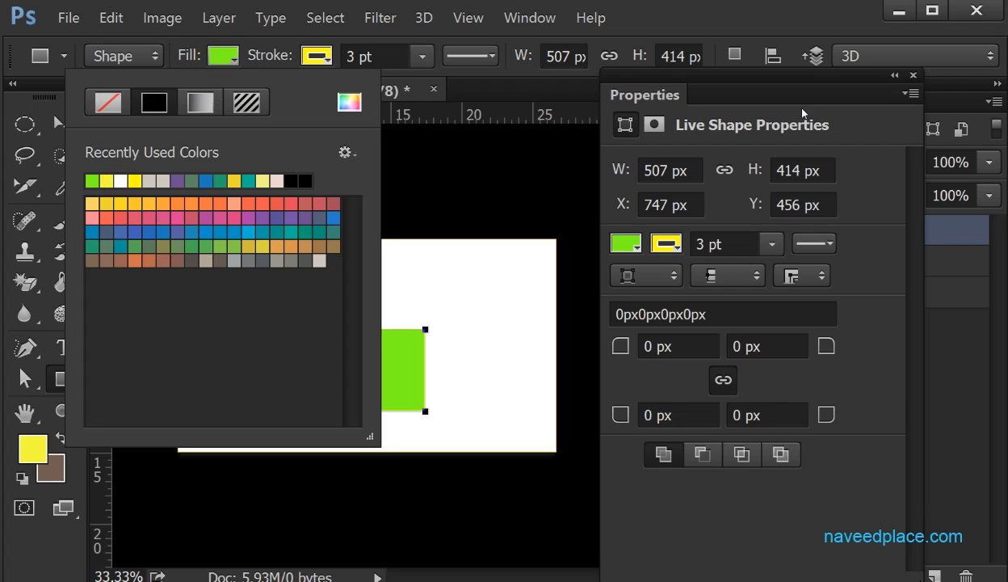
pyautogui.click(913, 75)
pyautogui.click(913, 76)
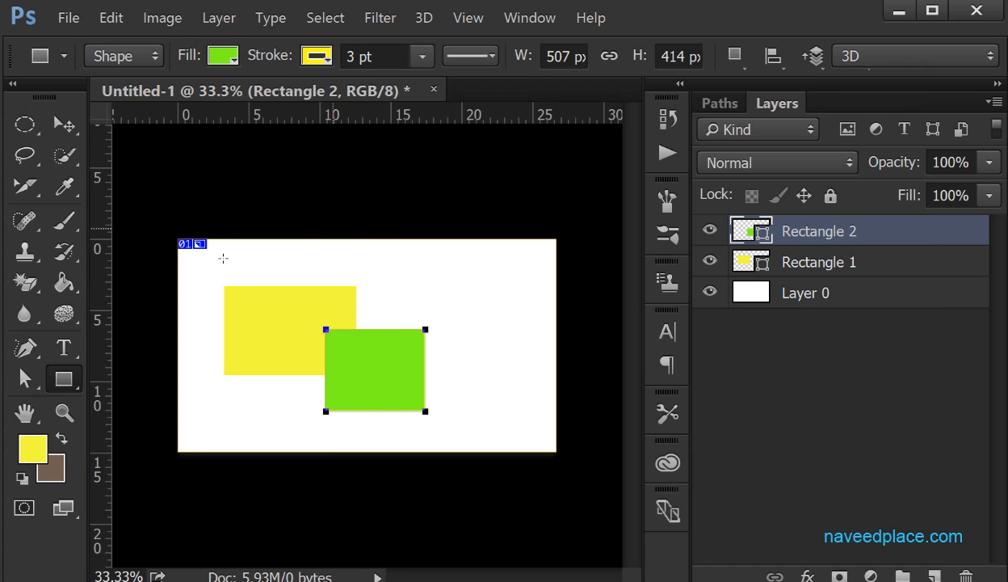
# - Switch to the Move tool and select the Rectangle 1 and Rectangle 2 layers together
pyautogui.click(65, 121)
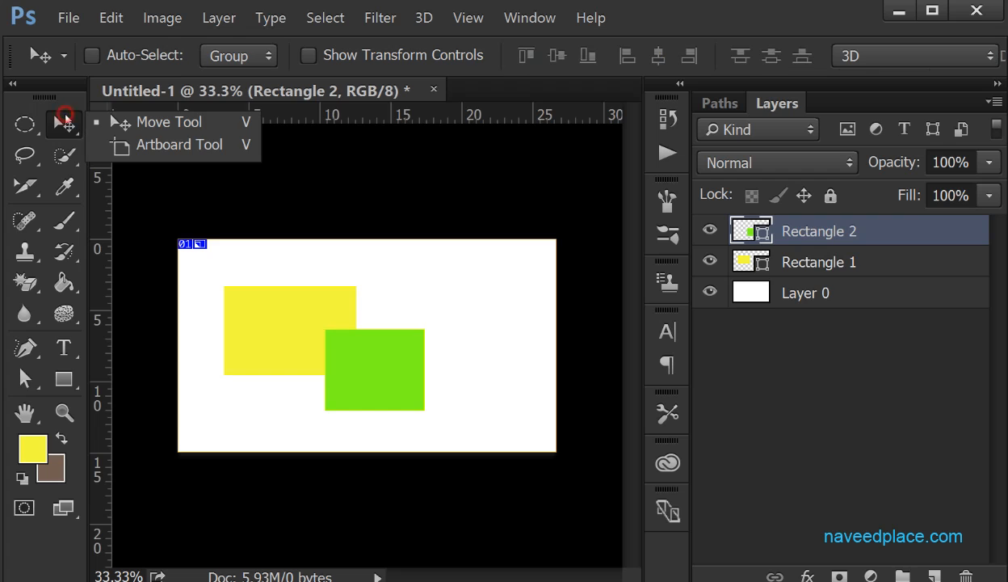
pyautogui.click(158, 126)
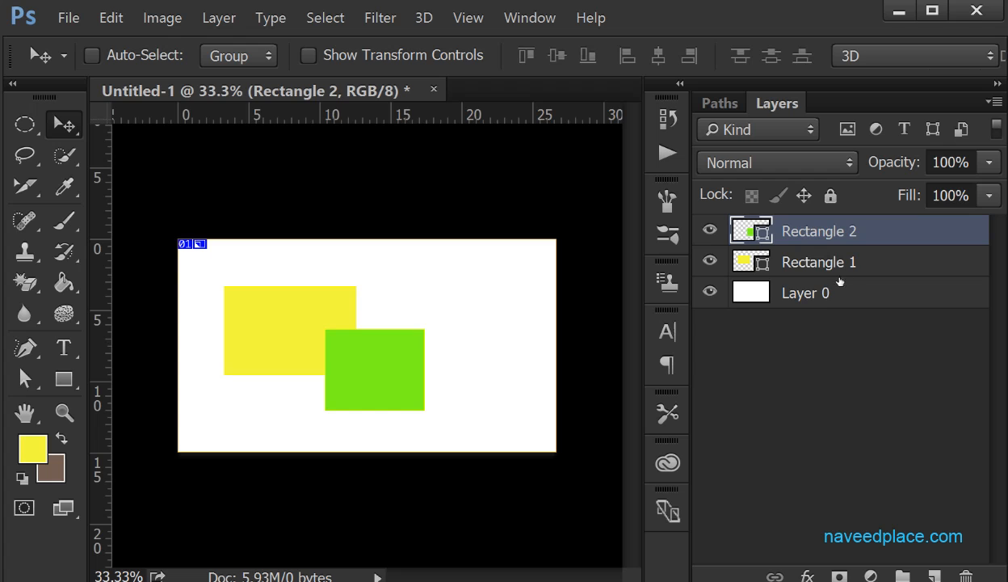
pyautogui.keyDown('shift'); pyautogui.click(858, 264); pyautogui.keyUp('shift')
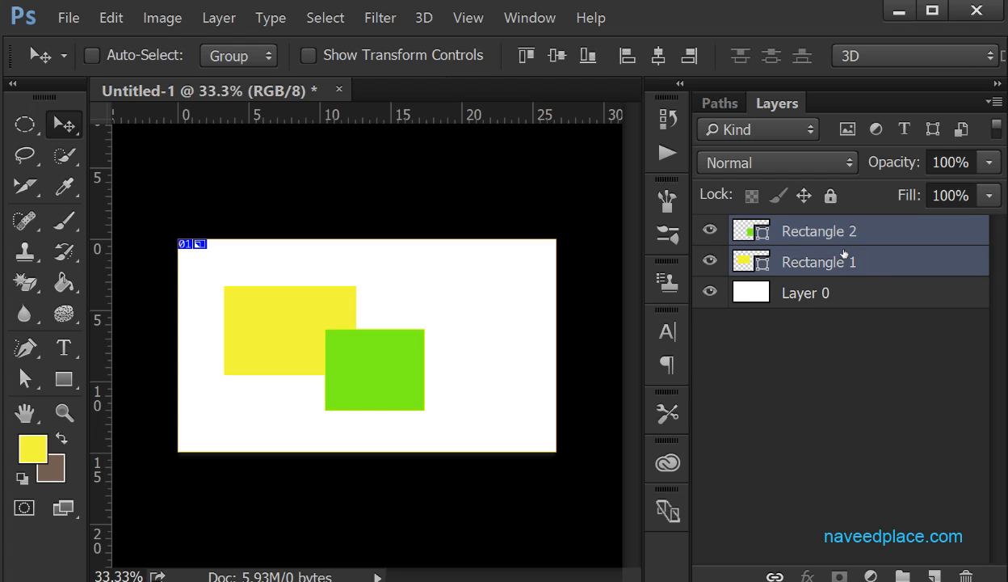
# - Try Unite Shapes on the two selected rectangles twice, undoing it each time
pyautogui.click(219, 17)
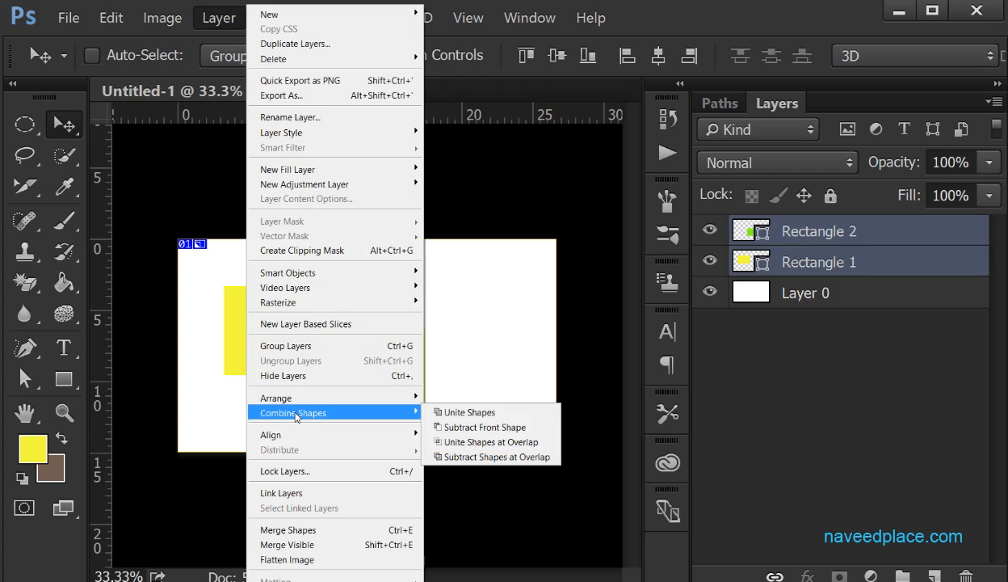
pyautogui.click(444, 414)
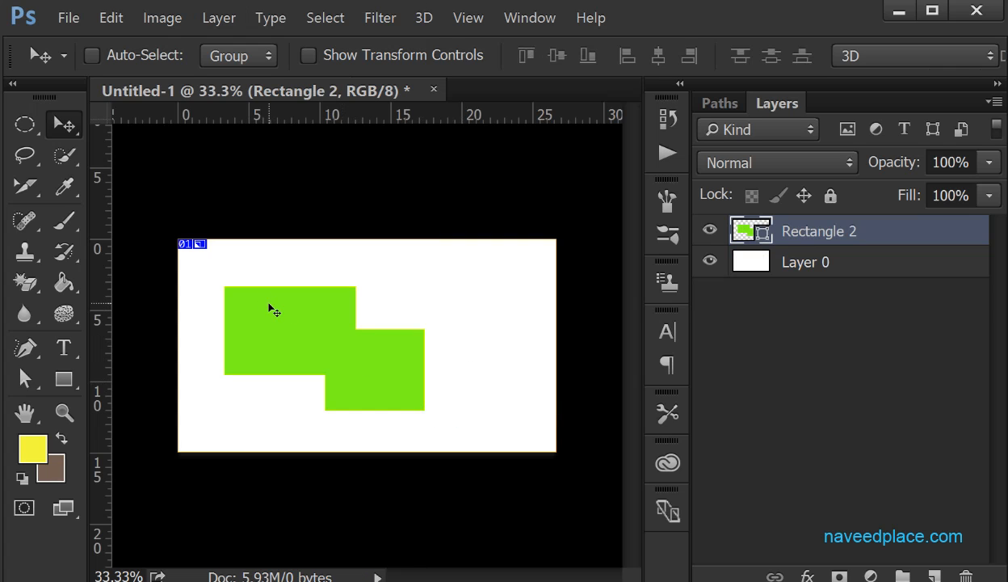
pyautogui.hotkey('ctrl', '+')
pyautogui.hotkey('ctrl', '+')
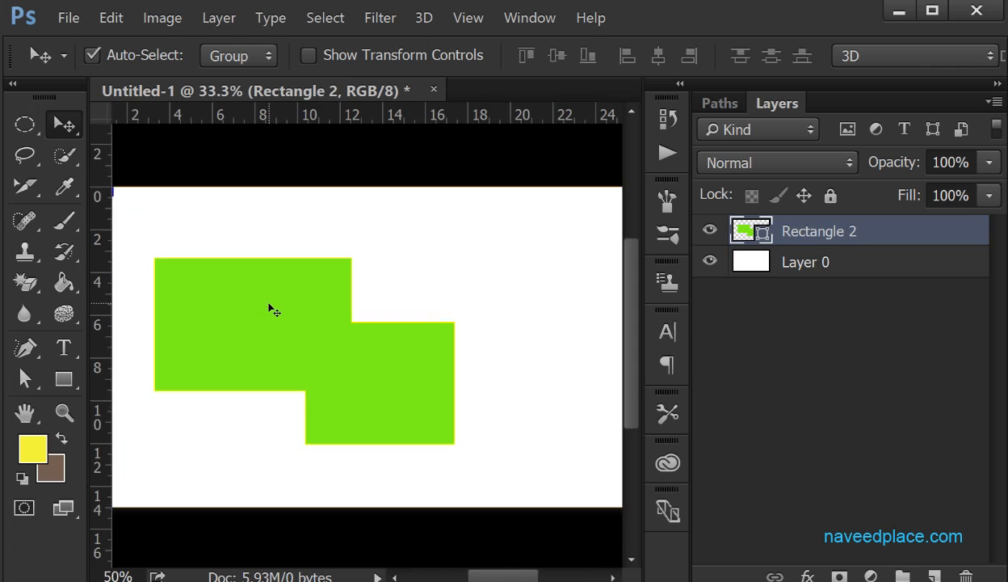
pyautogui.hscroll(-2, 306, 498)
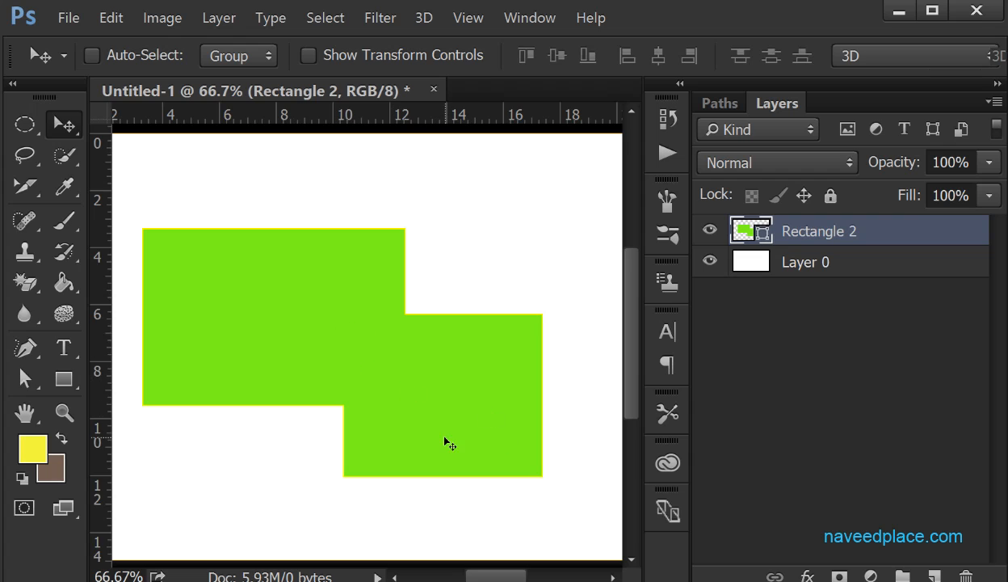
pyautogui.hotkey('ctrl', 'z')
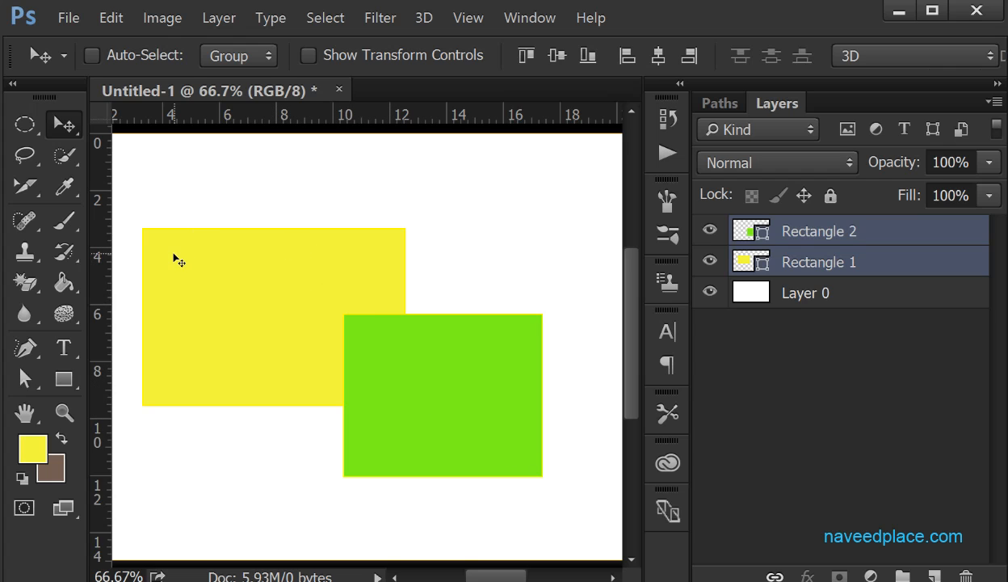
pyautogui.click(220, 20)
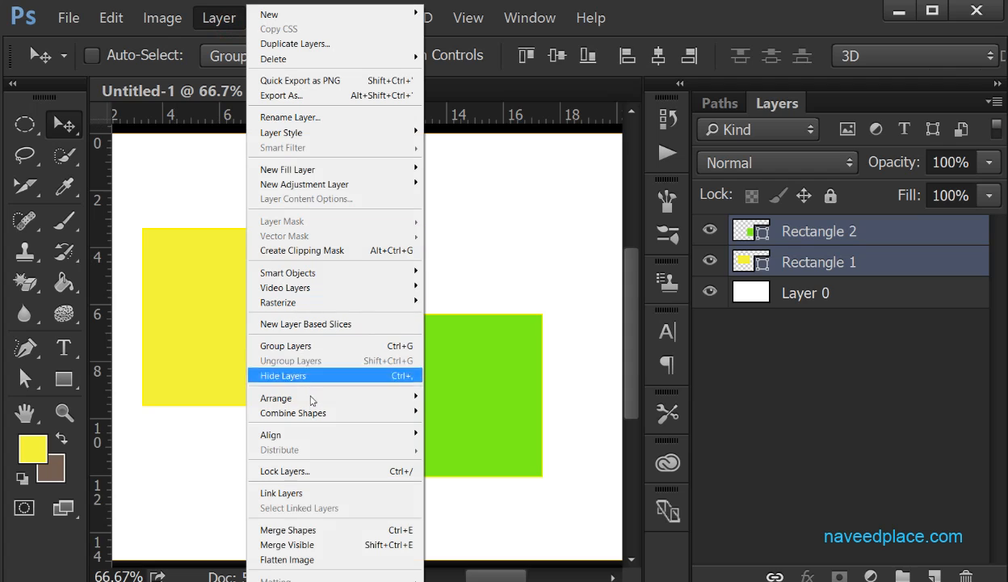
pyautogui.moveTo(303, 412)
pyautogui.click(492, 413)
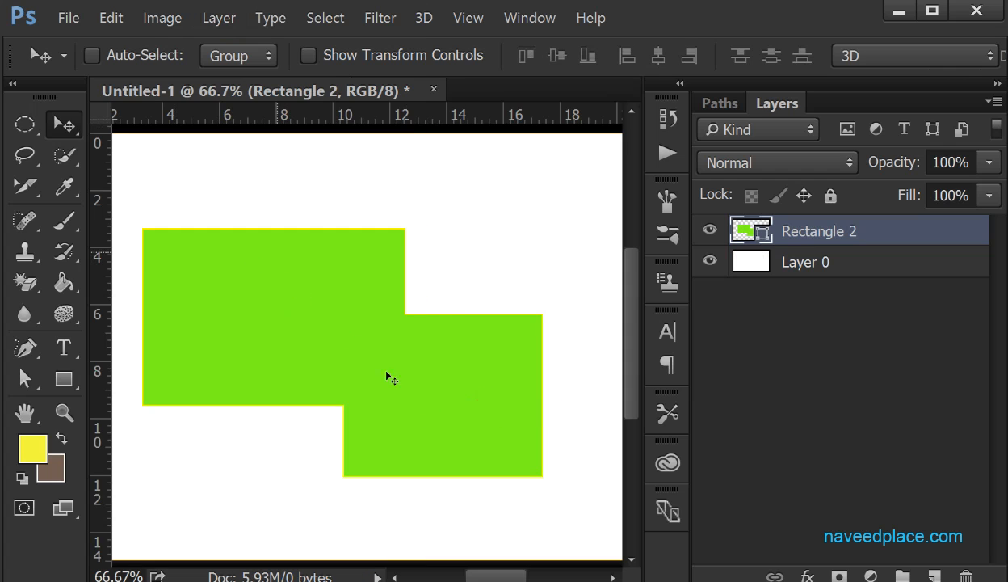
pyautogui.hotkey('ctrl', 'z')
# - Try Subtract Front Shape on the two selected rectangles twice, undoing it each time
pyautogui.click(219, 18)
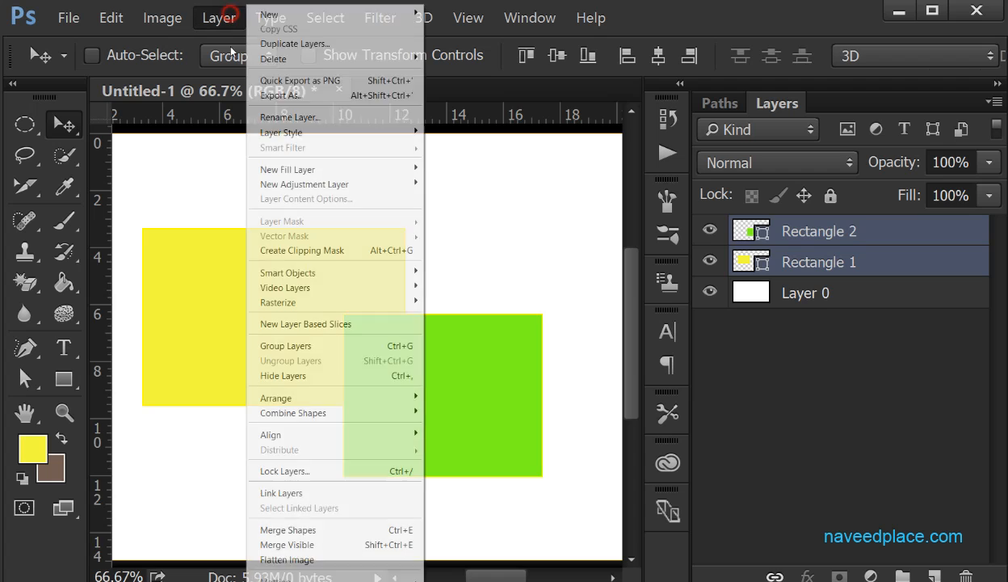
pyautogui.moveTo(279, 416)
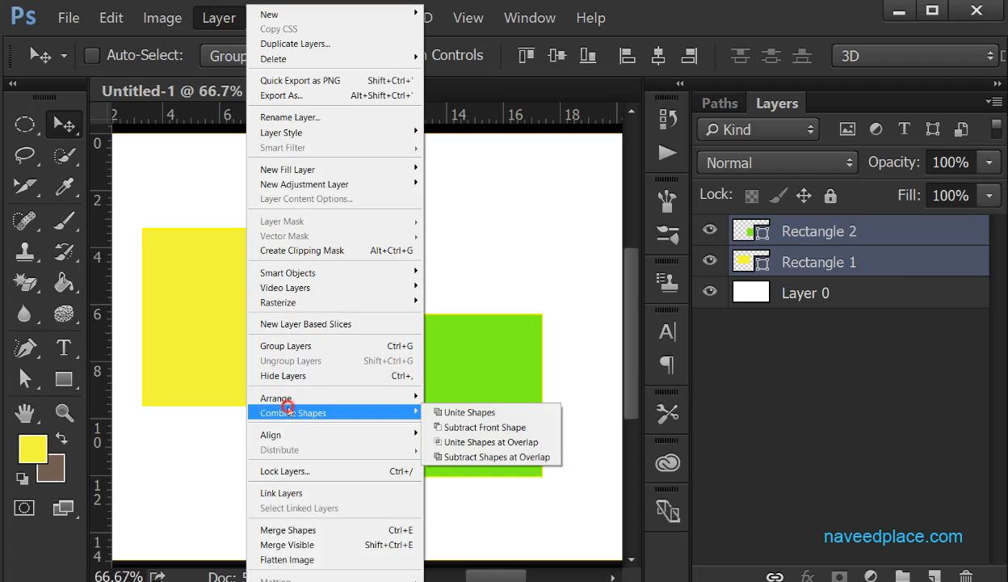
pyautogui.click(483, 429)
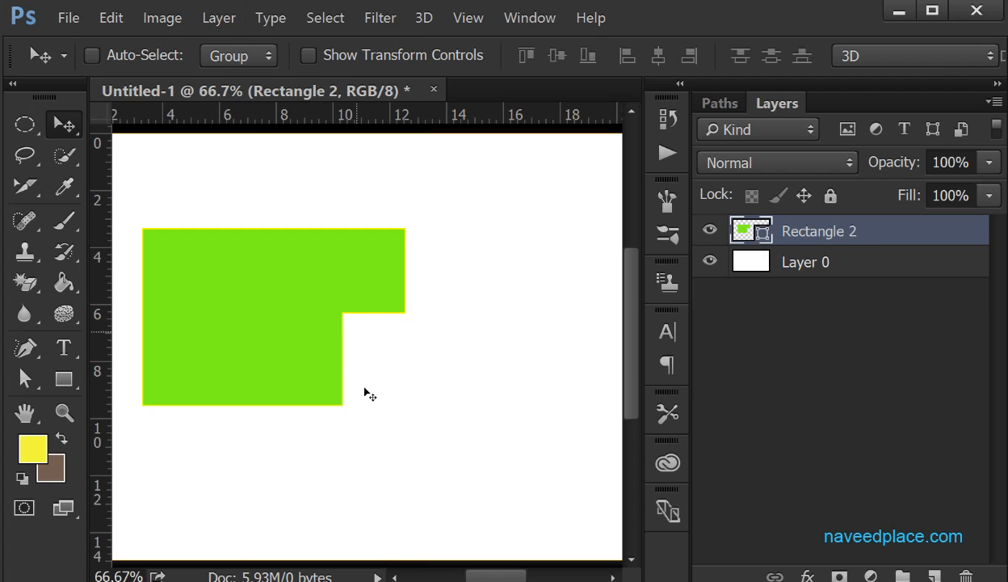
pyautogui.hotkey('ctrl', 'z')
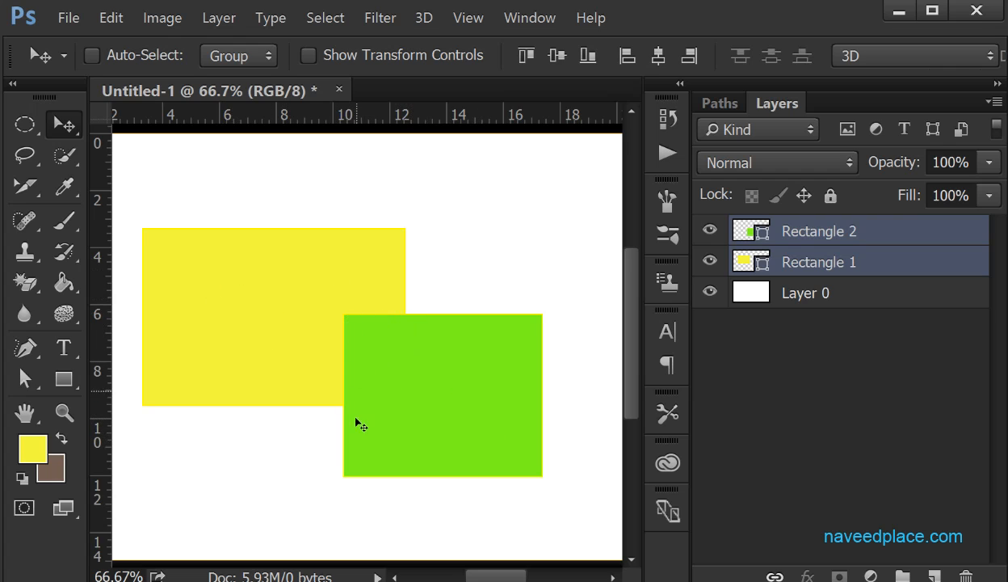
pyautogui.click(230, 18)
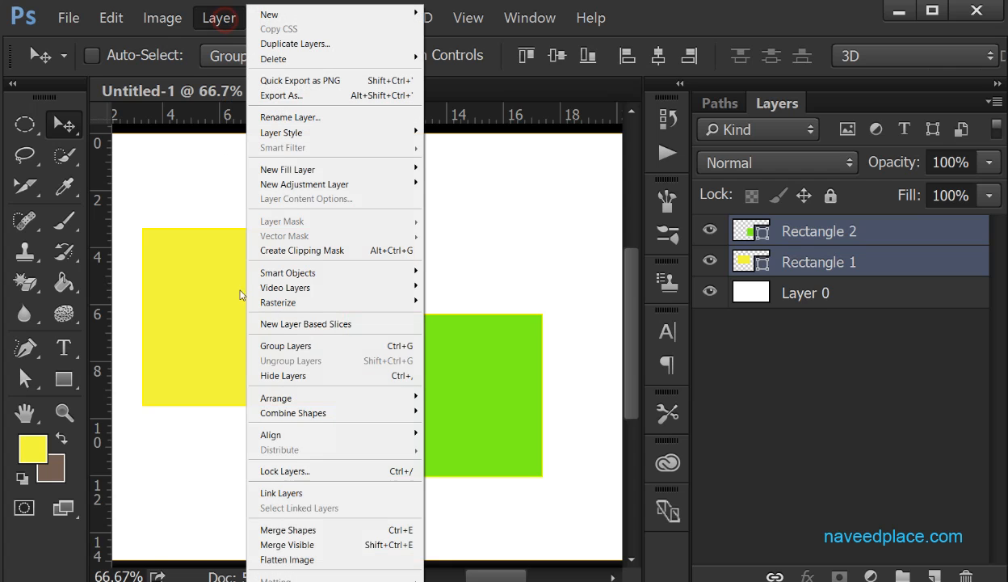
pyautogui.moveTo(297, 412)
pyautogui.click(479, 427)
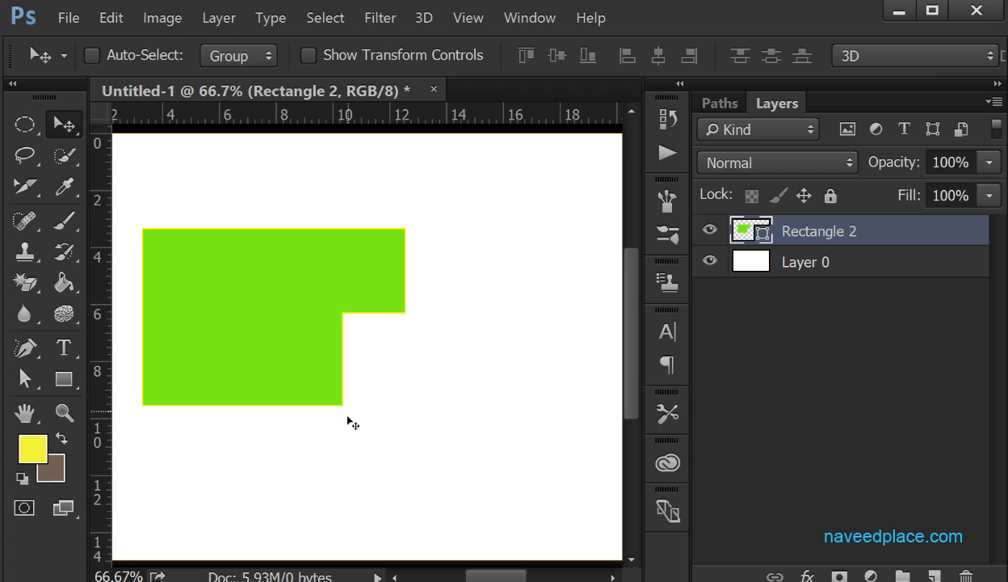
pyautogui.hotkey('ctrl', 'z')
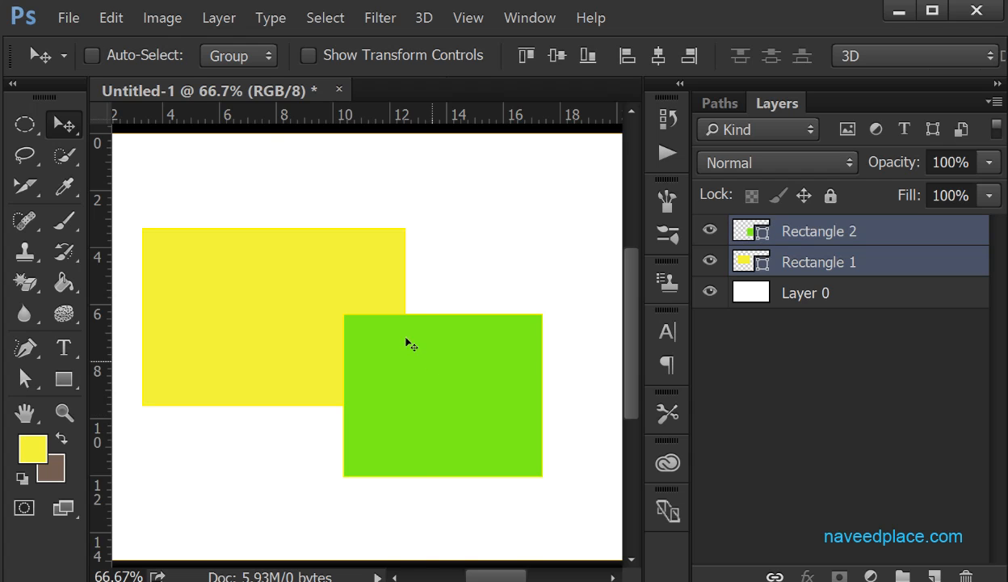
# - Try Unite Shapes at Overlap on the yellow and green rectangles and restore the two separate shapes
pyautogui.click(221, 20)
pyautogui.moveTo(319, 412)
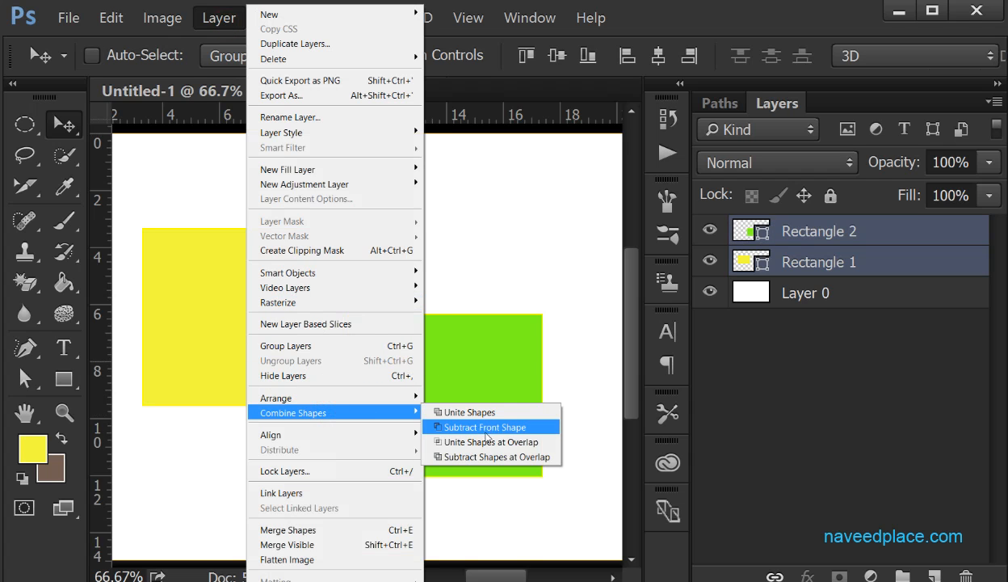
pyautogui.click(487, 442)
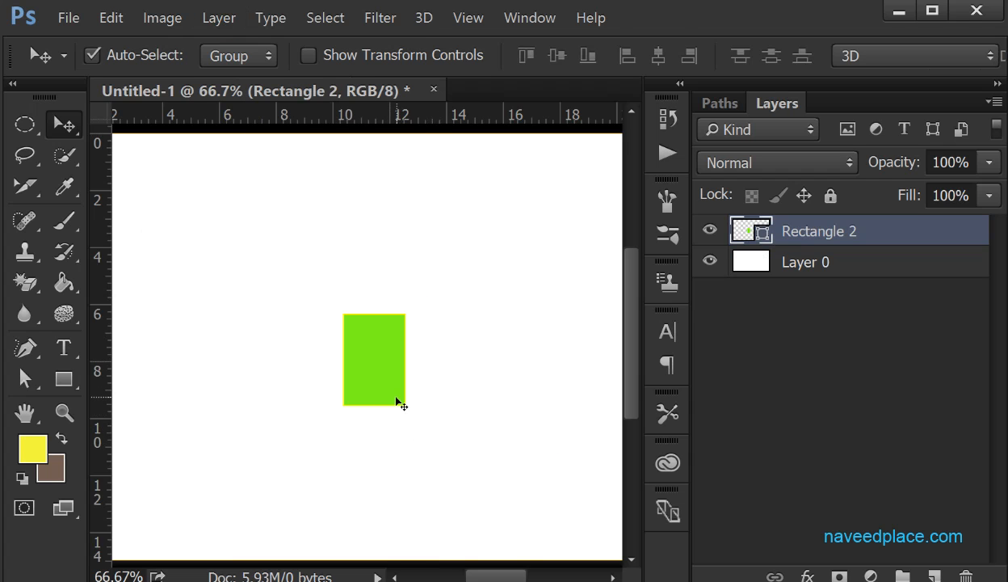
pyautogui.hotkey('ctrl', 'z')
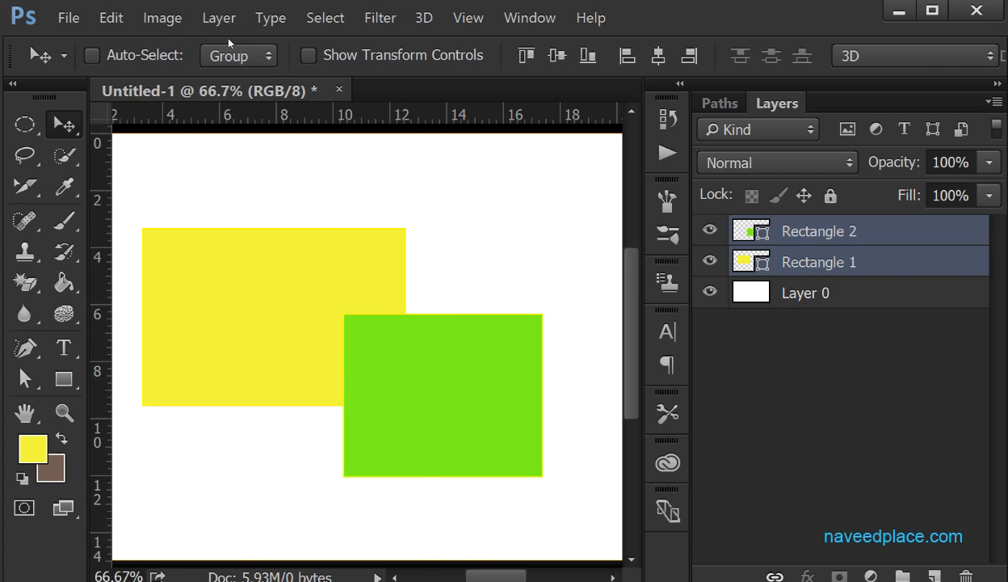
pyautogui.click(218, 17)
pyautogui.moveTo(297, 418)
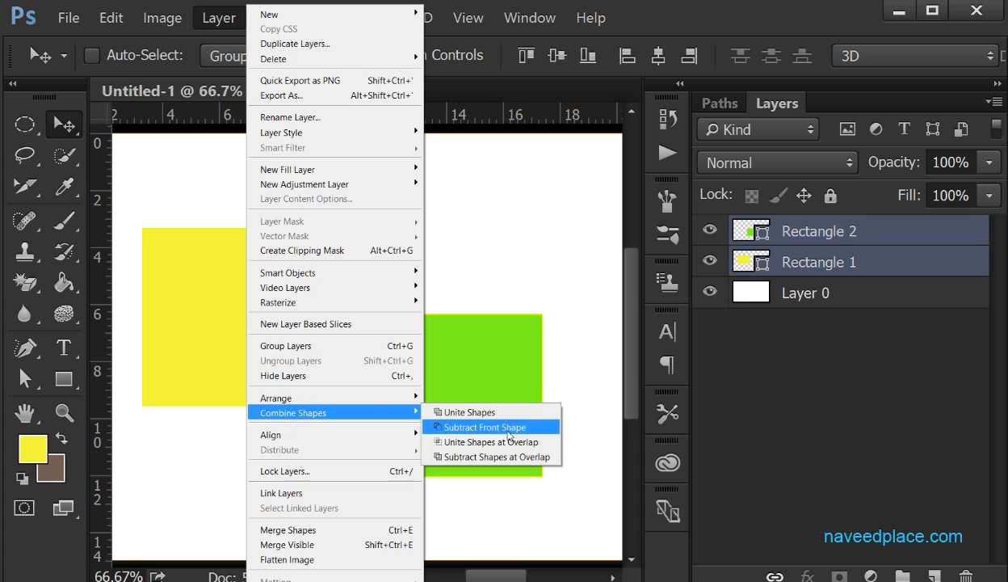
pyautogui.click(461, 439)
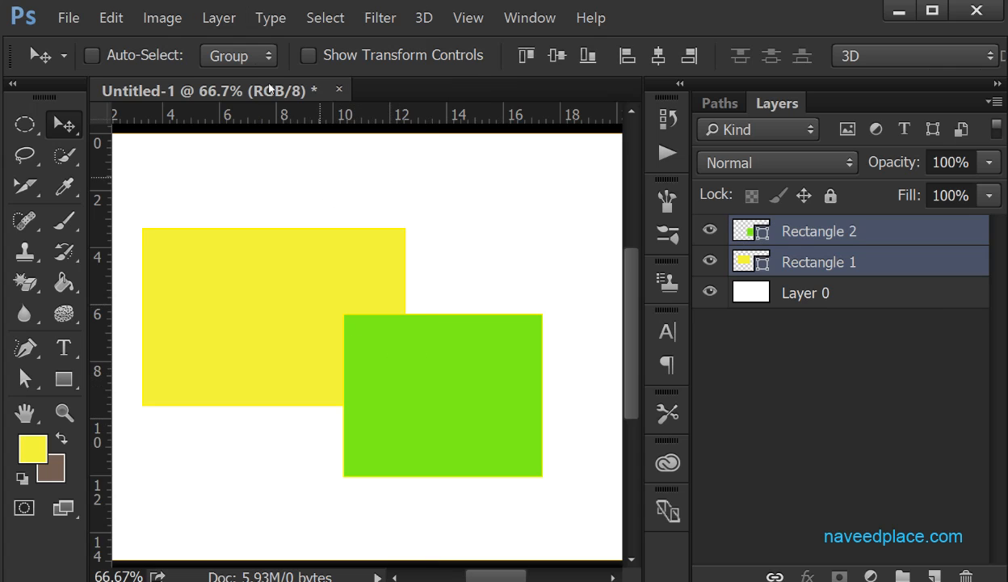
# - Try Subtract Shapes at Overlap on the yellow and green rectangles and undo it
pyautogui.click(229, 20)
pyautogui.moveTo(332, 412)
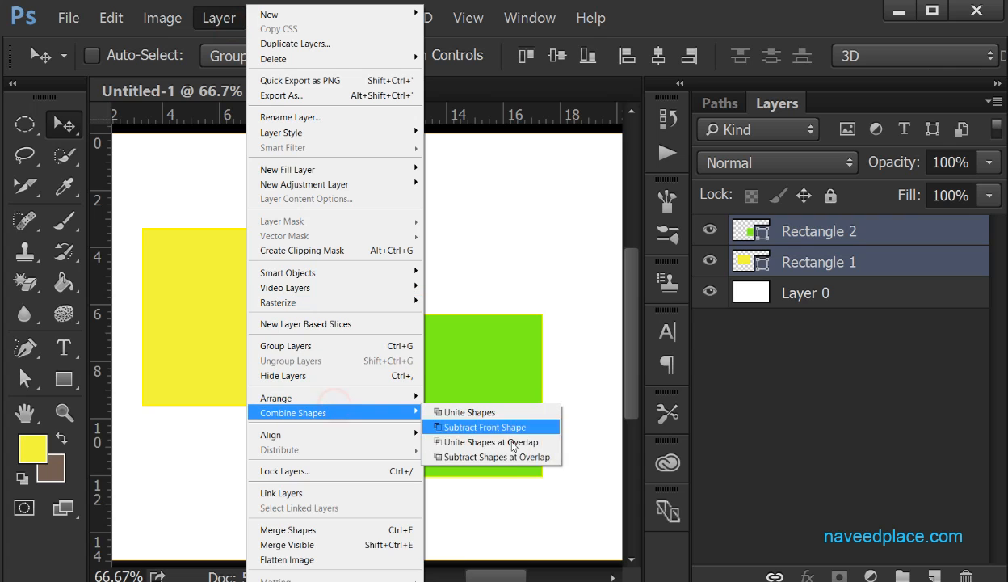
pyautogui.click(513, 460)
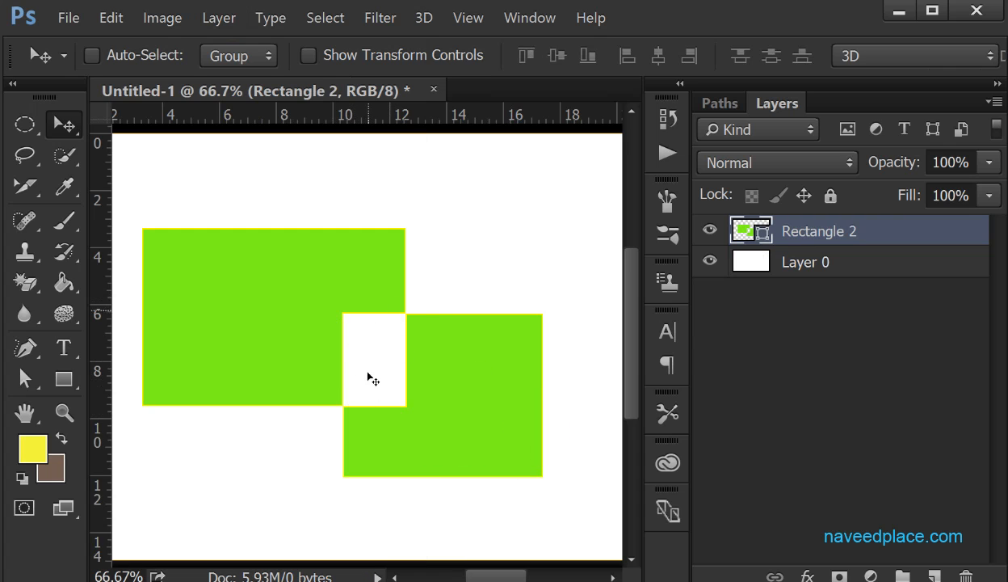
pyautogui.hotkey('ctrl', 'z')
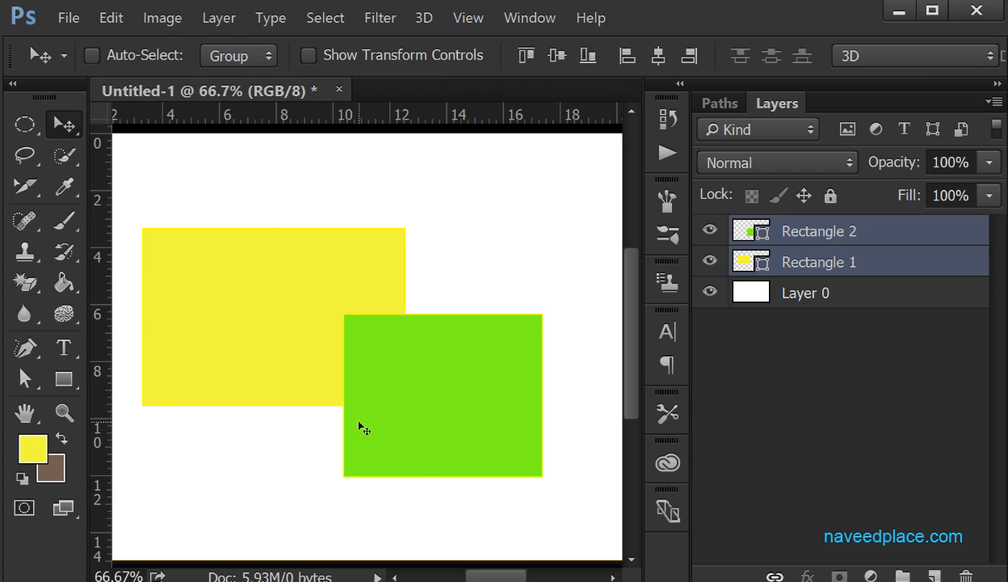
# - Align the top edges of the yellow and green rectangles
pyautogui.click(236, 18)
pyautogui.click(277, 437)
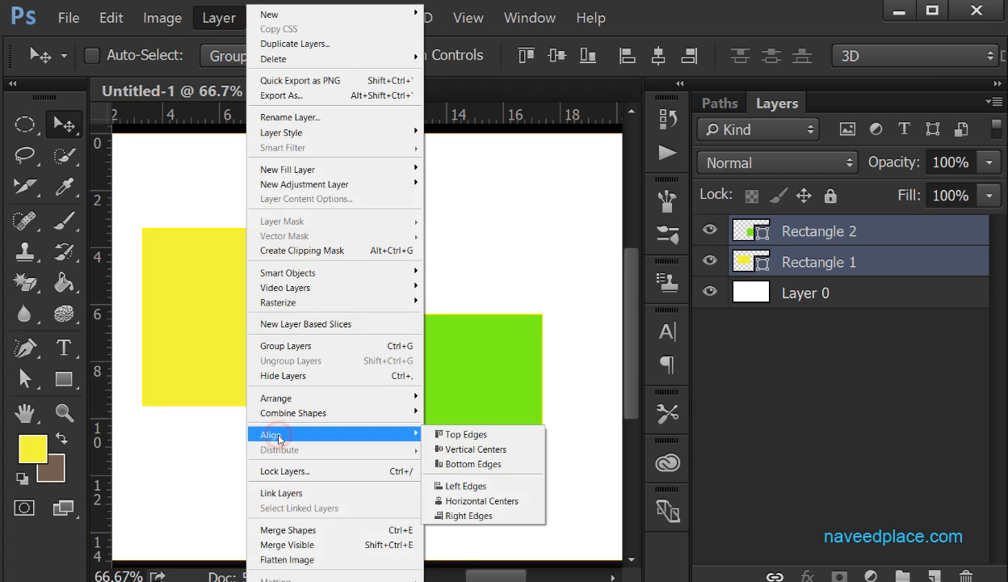
pyautogui.click(450, 435)
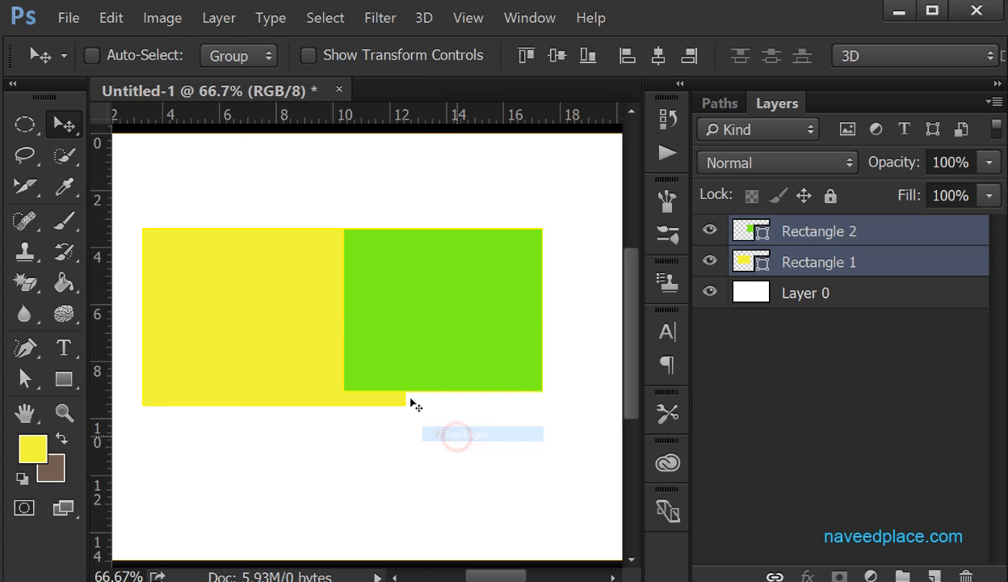
# - Align the yellow and green rectangles by their vertical centers
pyautogui.click(218, 17)
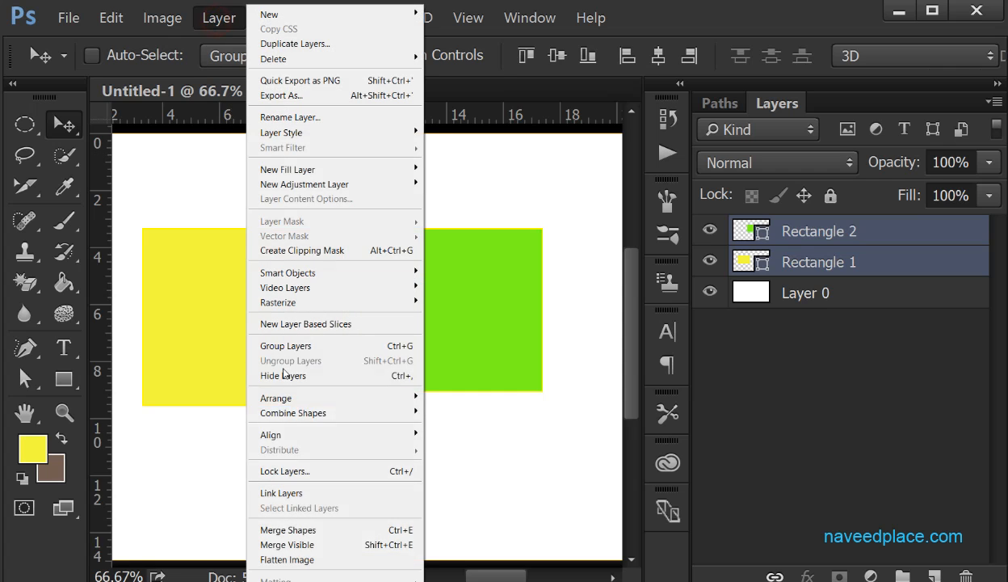
pyautogui.click(275, 435)
pyautogui.click(492, 464)
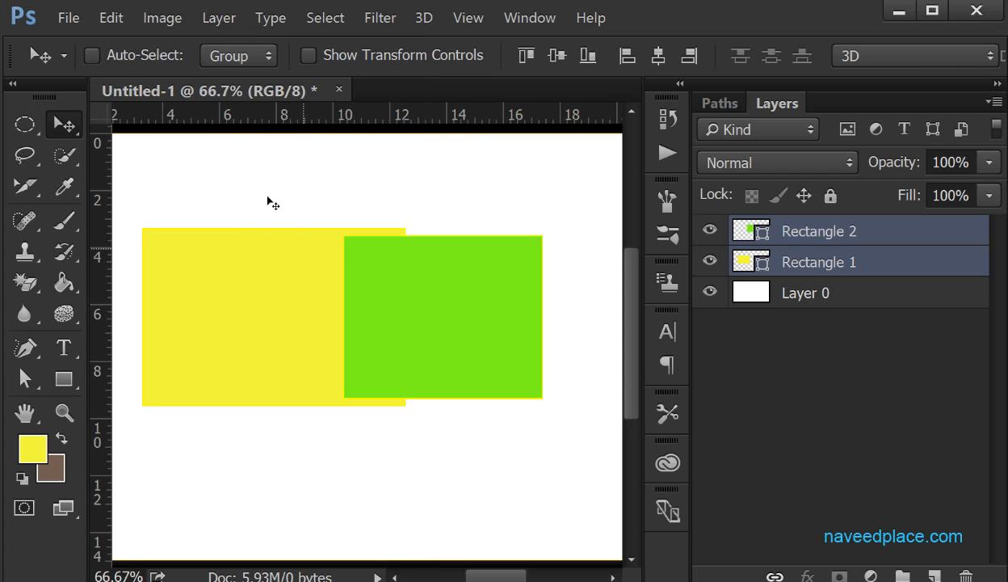
# - Move both rectangles together, then reposition the yellow rectangle on its own so it stays partly behind the green one
pyautogui.moveTo(445, 283); pyautogui.dragTo(305, 332)
pyautogui.click(785, 268)
pyautogui.click(64, 123)
pyautogui.click(139, 130)
pyautogui.moveTo(170, 332); pyautogui.dragTo(331, 272)
# - Select both rectangle layers and align their bottom edges
pyautogui.click(218, 18)
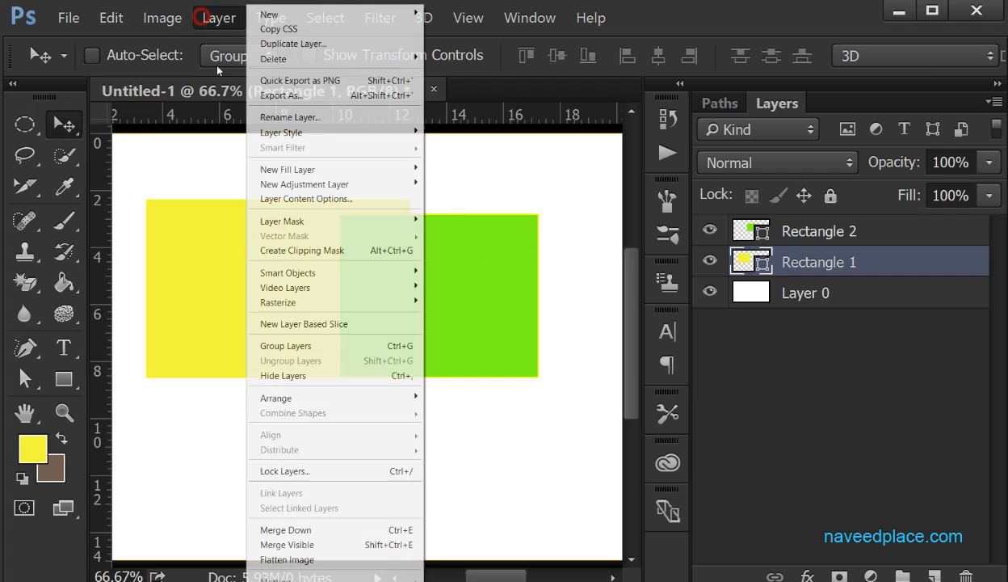
pyautogui.click(466, 339)
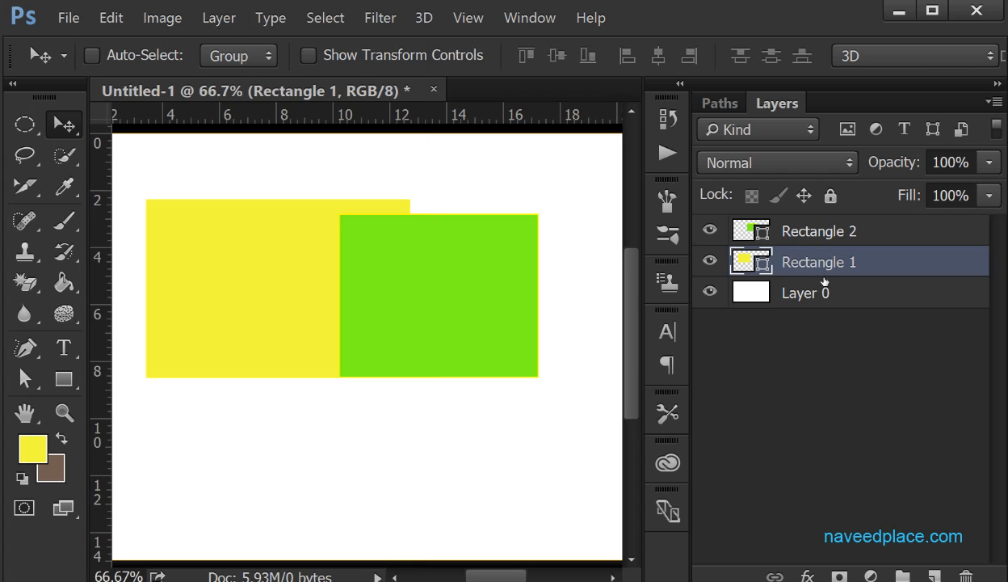
pyautogui.keyDown('shift'); pyautogui.click(827, 233); pyautogui.keyUp('shift')
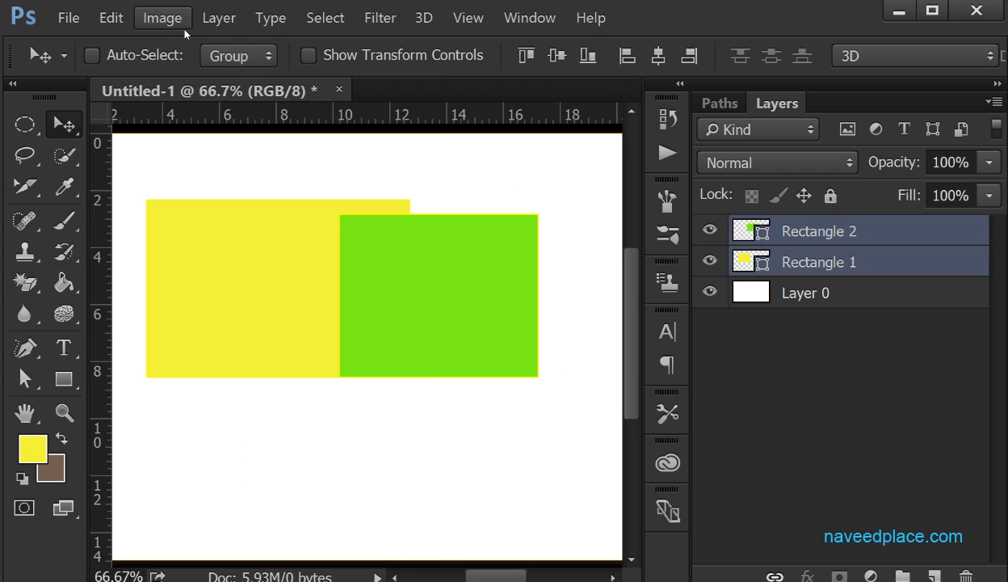
pyautogui.click(218, 18)
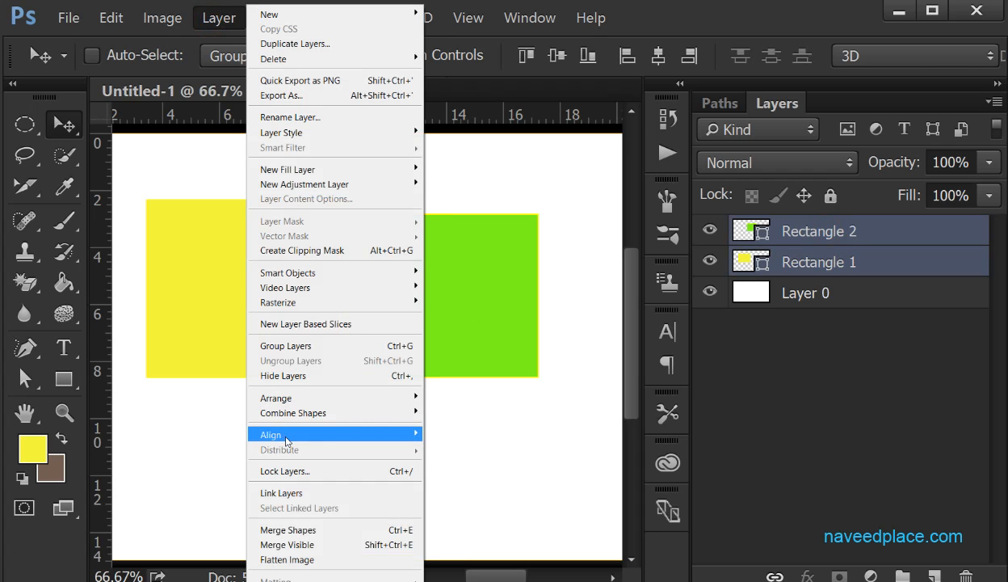
pyautogui.moveTo(406, 433)
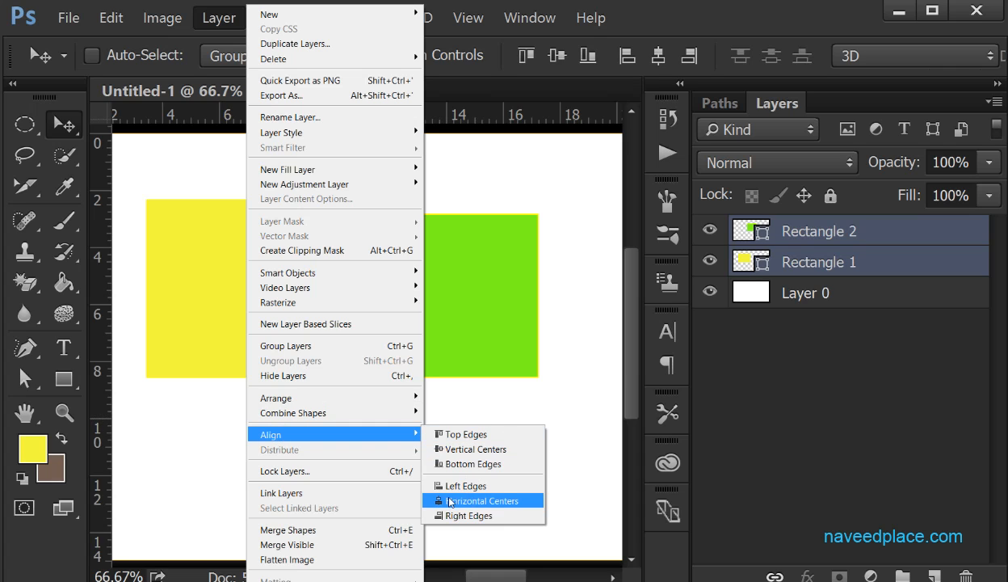
pyautogui.click(463, 464)
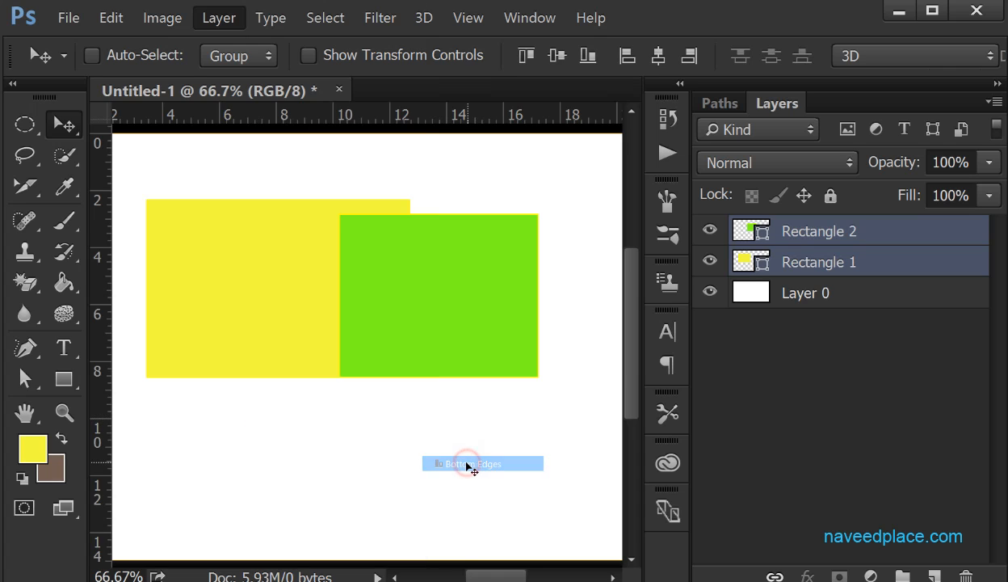
# - Try fully locking both rectangle layers and undo the lock
pyautogui.click(218, 17)
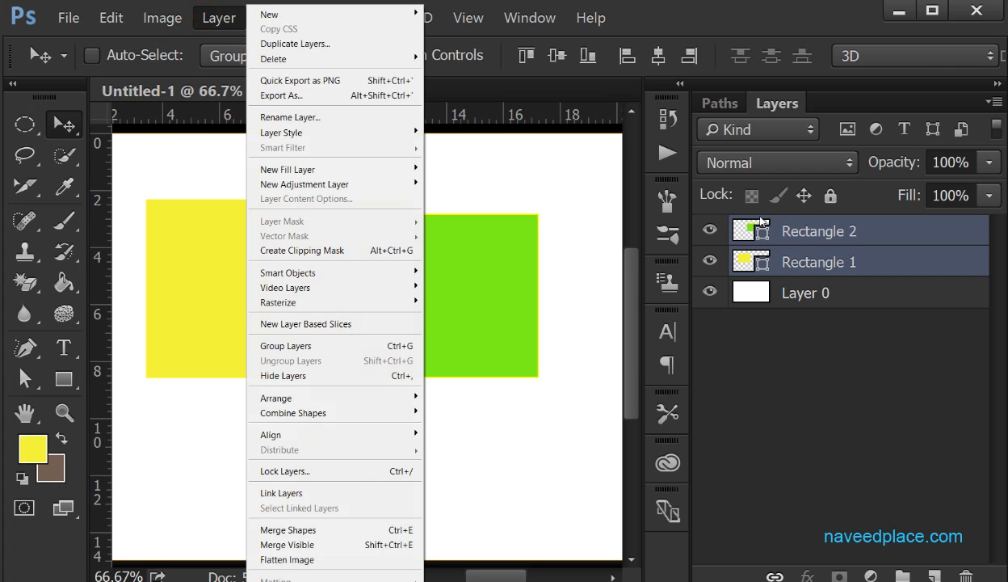
pyautogui.click(830, 195)
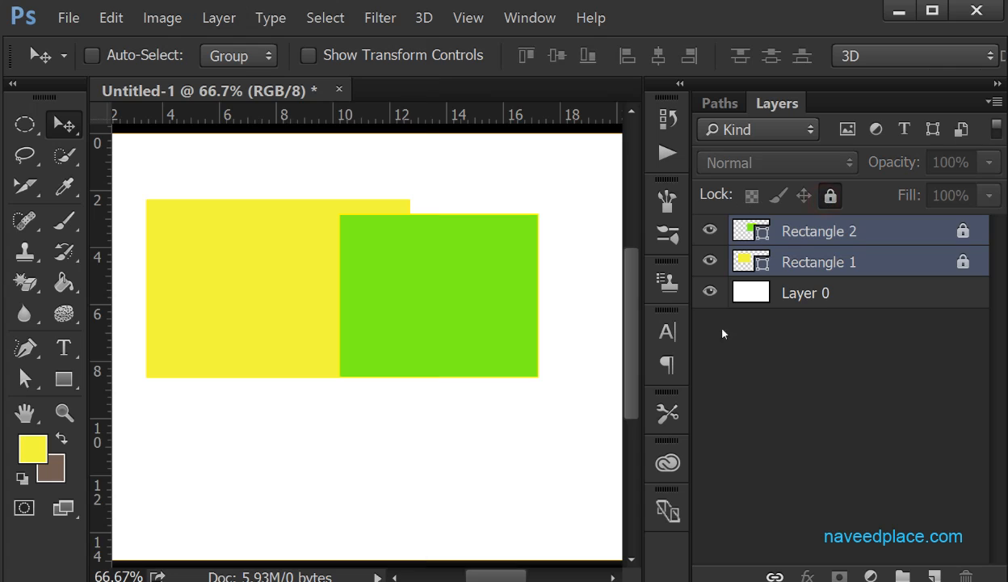
pyautogui.hotkey('ctrl', 'z')
# - Try adding a new empty layer directly above Layer 0 and undo it
pyautogui.click(208, 21)
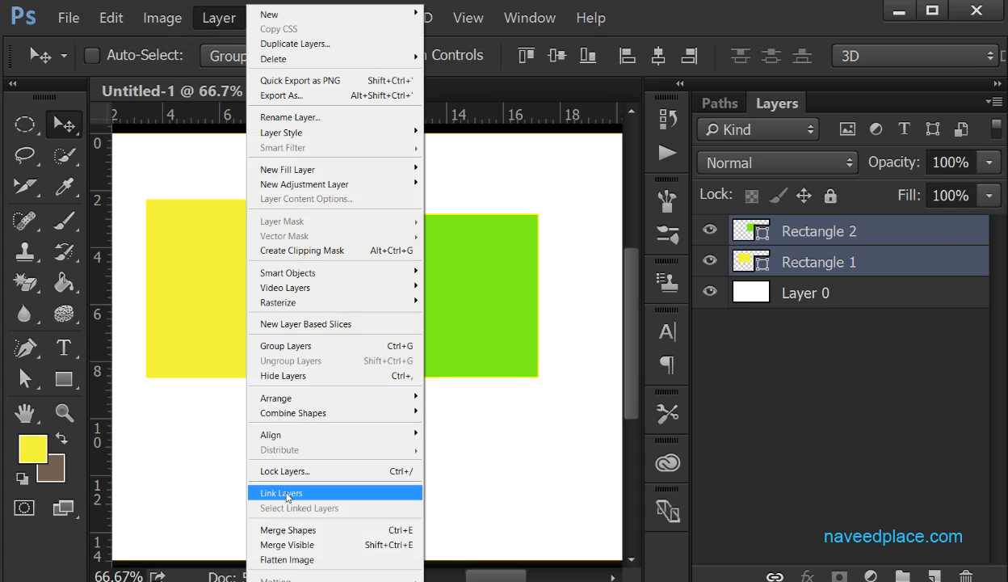
pyautogui.click(454, 511)
pyautogui.click(822, 299)
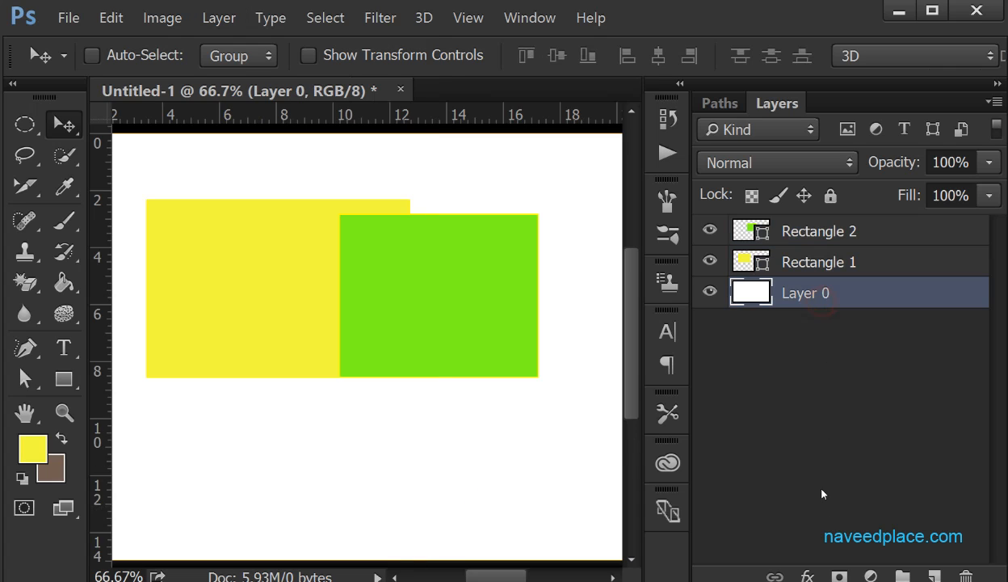
pyautogui.click(933, 573)
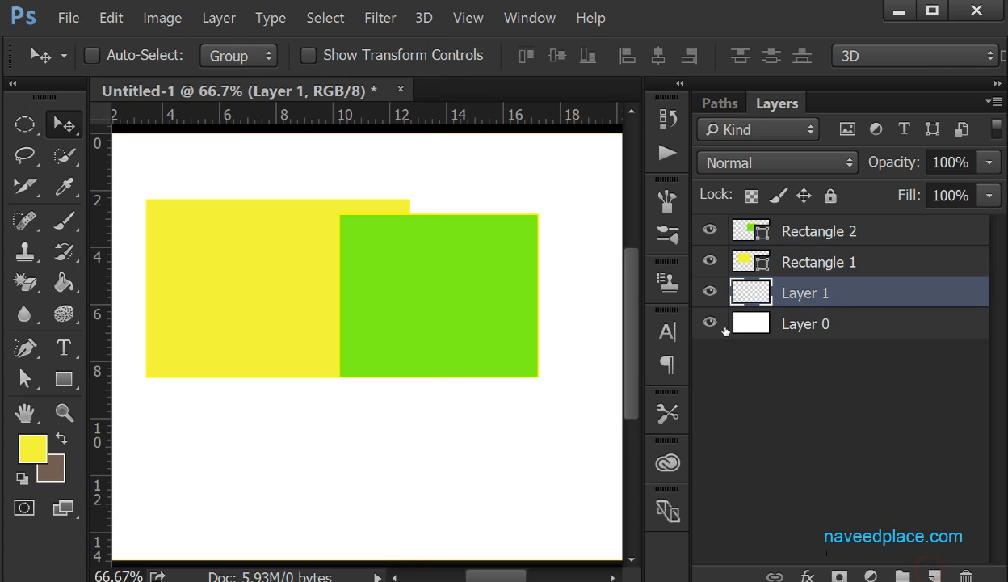
pyautogui.hotkey('ctrl', 'z')
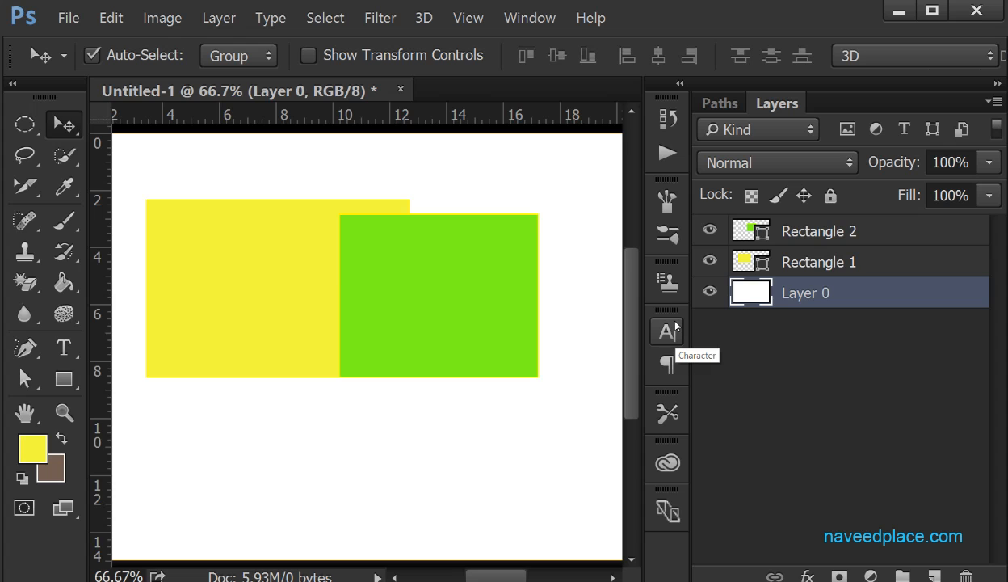
# - Step back through the history until both rectangles are removed and only the white Layer 0 remains
pyautogui.hotkey('ctrl', 'alt', 'z')
pyautogui.hotkey('ctrl', 'alt', 'z')
pyautogui.hotkey('ctrl', 'alt', 'z')
pyautogui.hotkey('ctrl', 'alt', 'z')
pyautogui.hotkey('ctrl', 'alt', 'z')
pyautogui.hotkey('ctrl', 'alt', 'z')
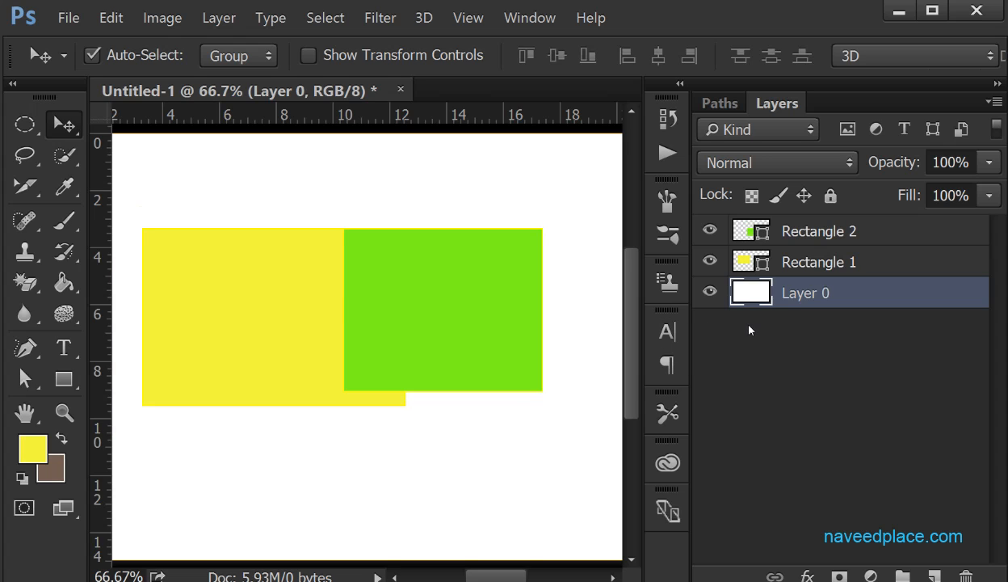
pyautogui.hotkey('ctrl', 'alt', 'z')
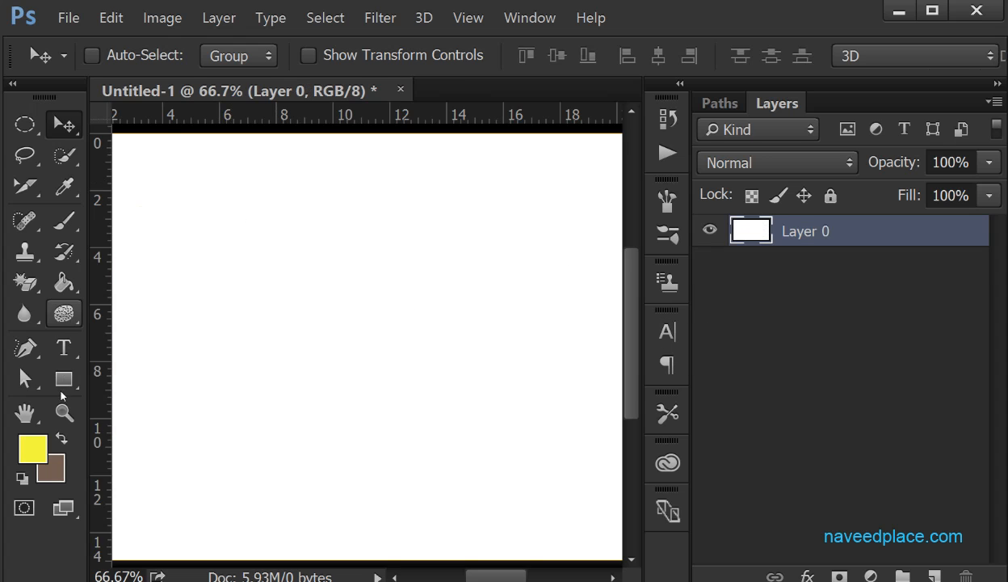
# - Add a one-word yellow text in 480 pt Mongolian Baiti Regular on the upper part of the canvas
pyautogui.click(67, 346)
pyautogui.click(198, 344)
pyautogui.click(204, 267)
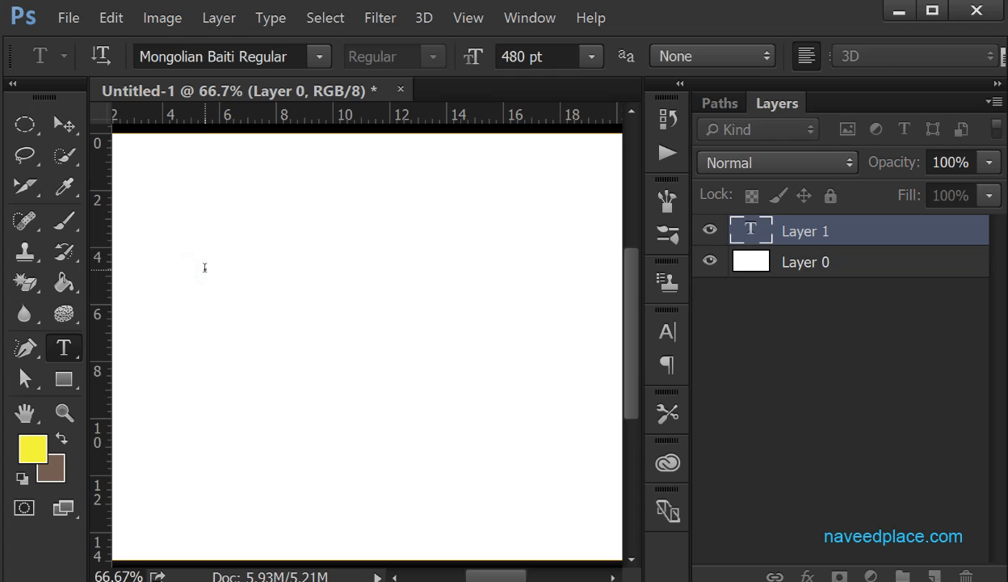
pyautogui.write('nave')
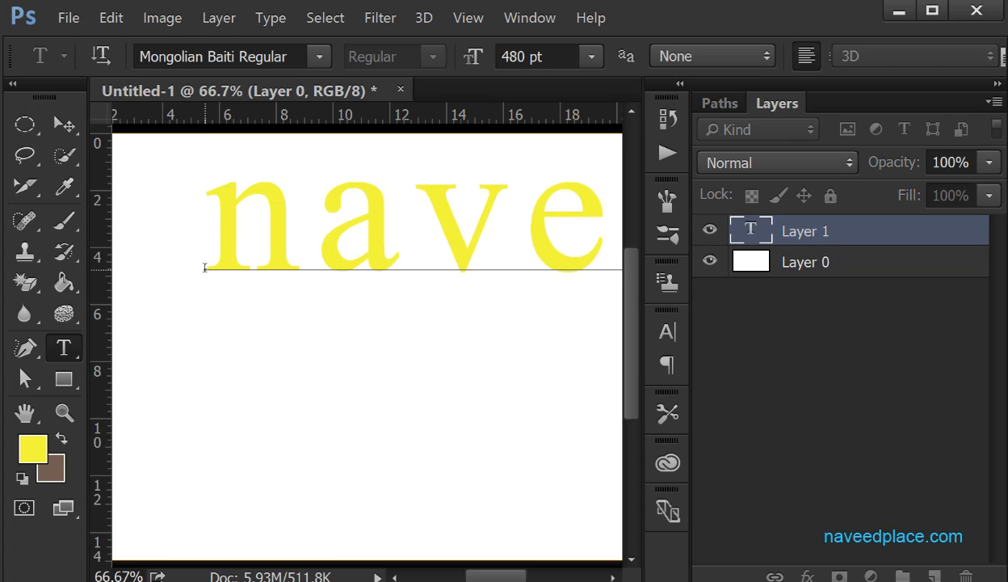
# - Draw a yellow rectangle of about 818 × 233 px below the text
pyautogui.click(63, 378)
pyautogui.click(147, 370)
pyautogui.moveTo(200, 317); pyautogui.dragTo(521, 409)
pyautogui.hotkey('ctrl', '-')
pyautogui.hotkey('ctrl', '-')
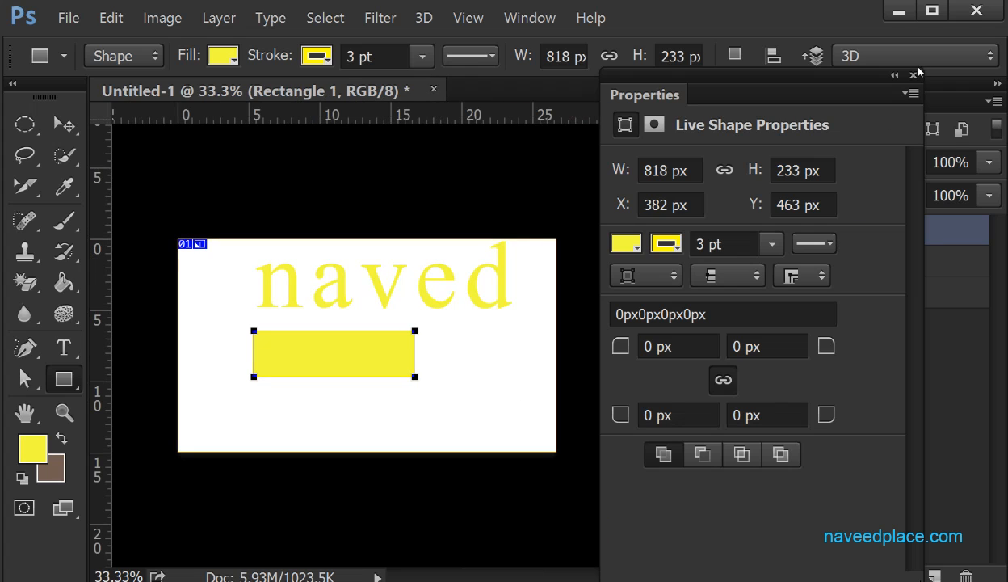
pyautogui.click(913, 76)
# - Move the yellow rectangle on its own until it sits centered just beneath the text
pyautogui.click(55, 121)
pyautogui.click(140, 120)
pyautogui.moveTo(416, 290); pyautogui.dragTo(409, 301)
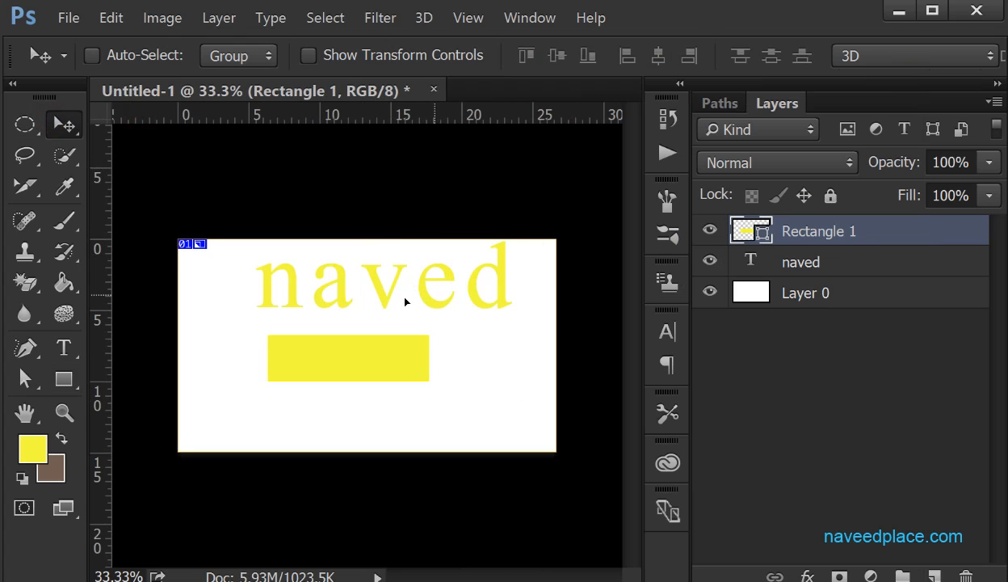
pyautogui.moveTo(365, 336); pyautogui.dragTo(388, 327)
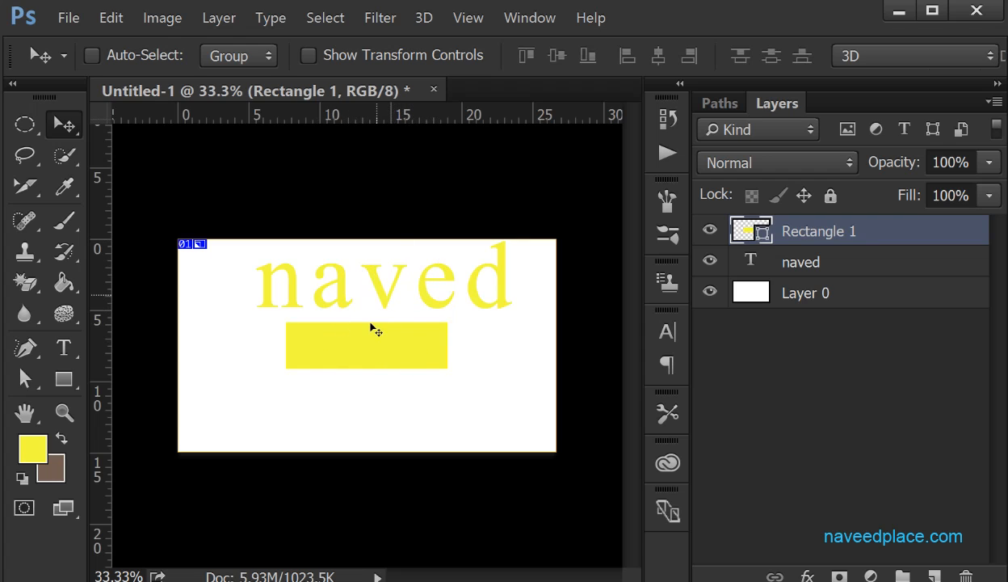
pyautogui.moveTo(387, 344)
pyautogui.mouseDown()
pyautogui.moveTo(277, 344)
pyautogui.moveTo(463, 346)
pyautogui.moveTo(383, 357)
pyautogui.mouseUp()
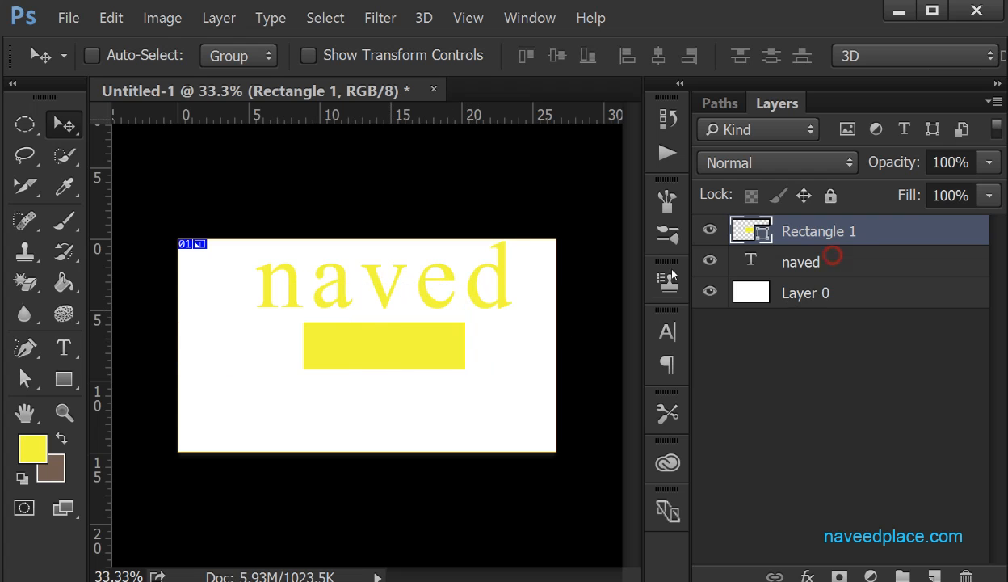
# - Select the text layer and shift the text slightly upward, independently of the rectangle
pyautogui.click(832, 259)
pyautogui.moveTo(450, 286); pyautogui.dragTo(443, 287)
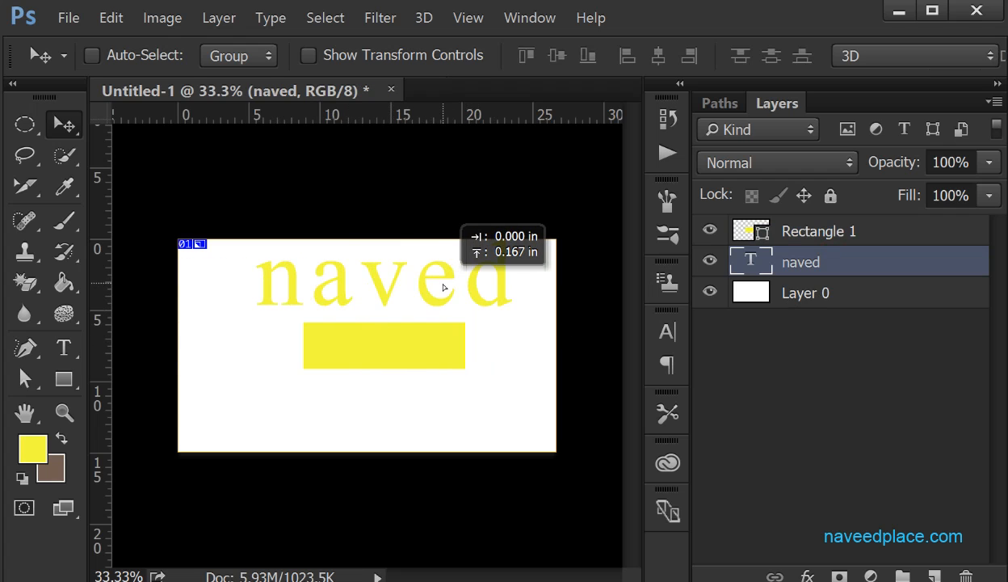
pyautogui.moveTo(392, 344)
pyautogui.mouseDown()
pyautogui.moveTo(373, 342)
pyautogui.moveTo(388, 340)
pyautogui.mouseUp()
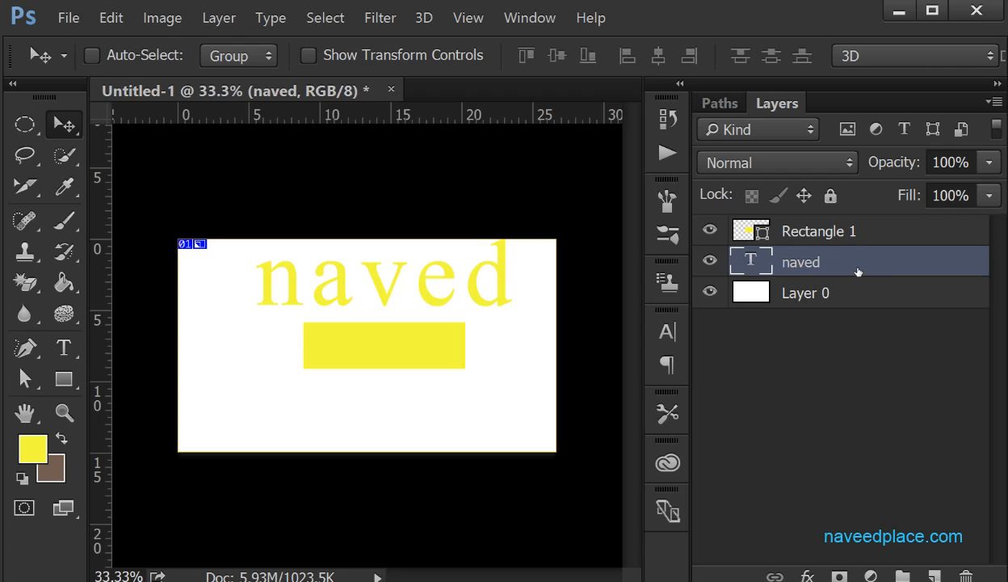
# - Select the rectangle and text layers together and link them
pyautogui.keyDown('shift'); pyautogui.click(852, 232); pyautogui.keyUp('shift')
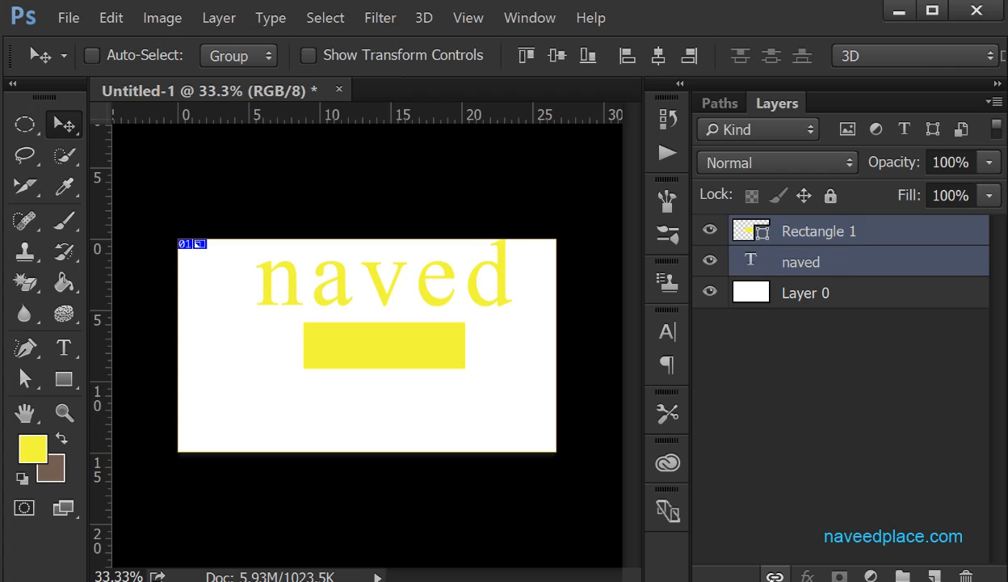
pyautogui.click(225, 24)
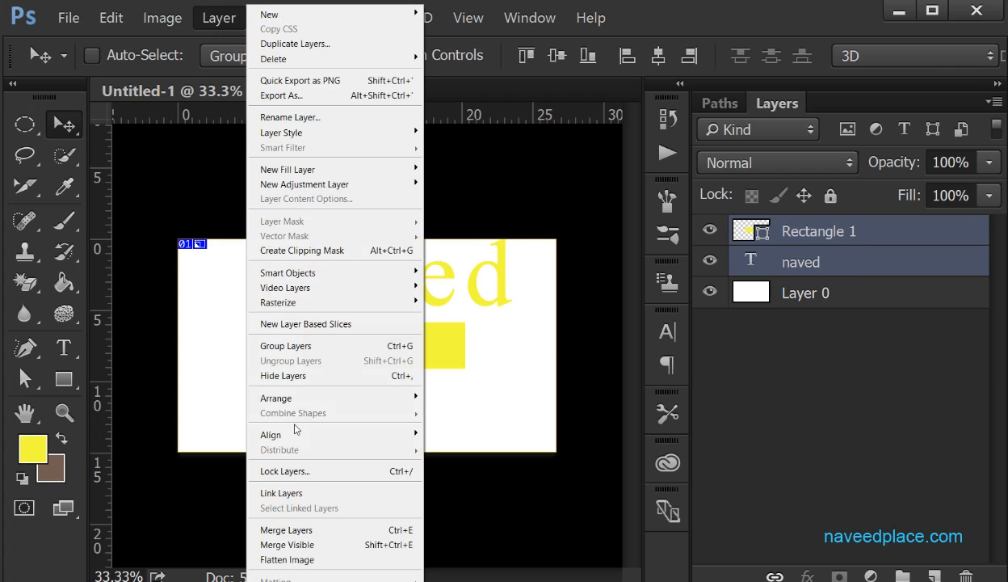
pyautogui.click(284, 492)
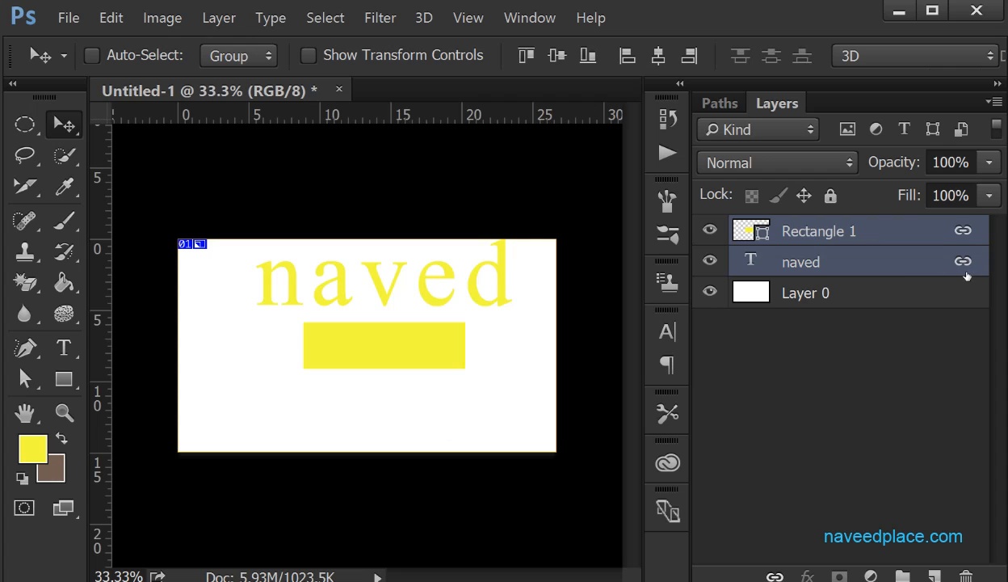
# - Select only the text layer and move it leftward with its linked rectangle
pyautogui.rightClick(55, 121)
pyautogui.click(141, 120)
pyautogui.click(774, 284)
pyautogui.click(781, 257)
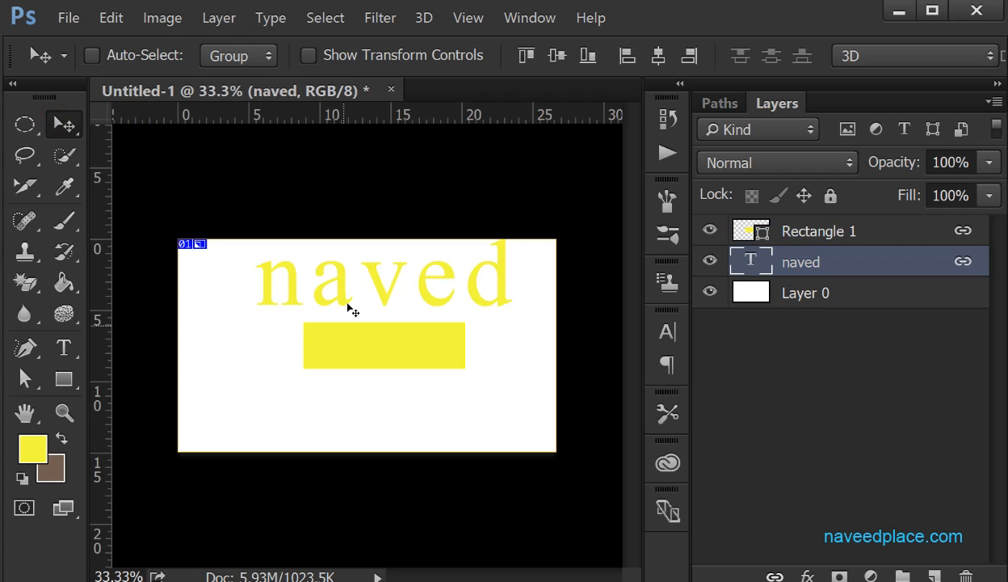
pyautogui.moveTo(301, 291); pyautogui.dragTo(260, 350)
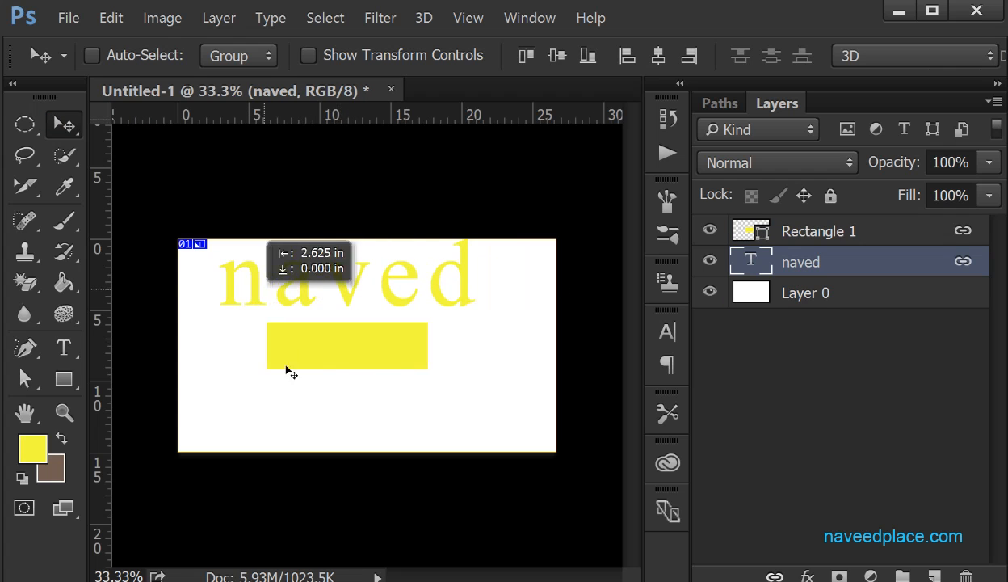
# - Select only the Rectangle 1 layer and reposition it together with its linked text
pyautogui.click(788, 232)
pyautogui.click(315, 292)
pyautogui.moveTo(320, 346); pyautogui.dragTo(280, 350)
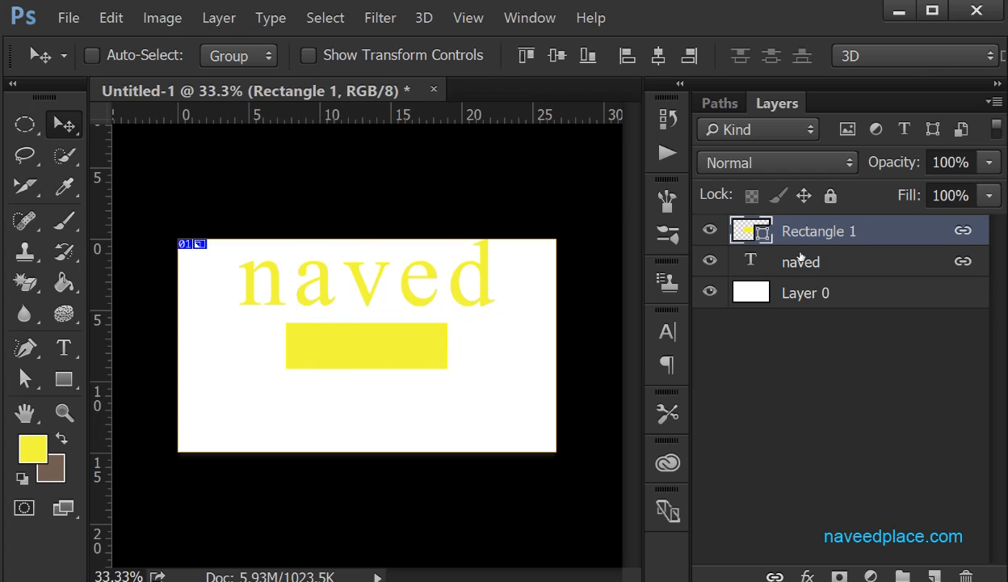
# - Unlink the Rectangle 1 layer from the text layer
pyautogui.click(219, 18)
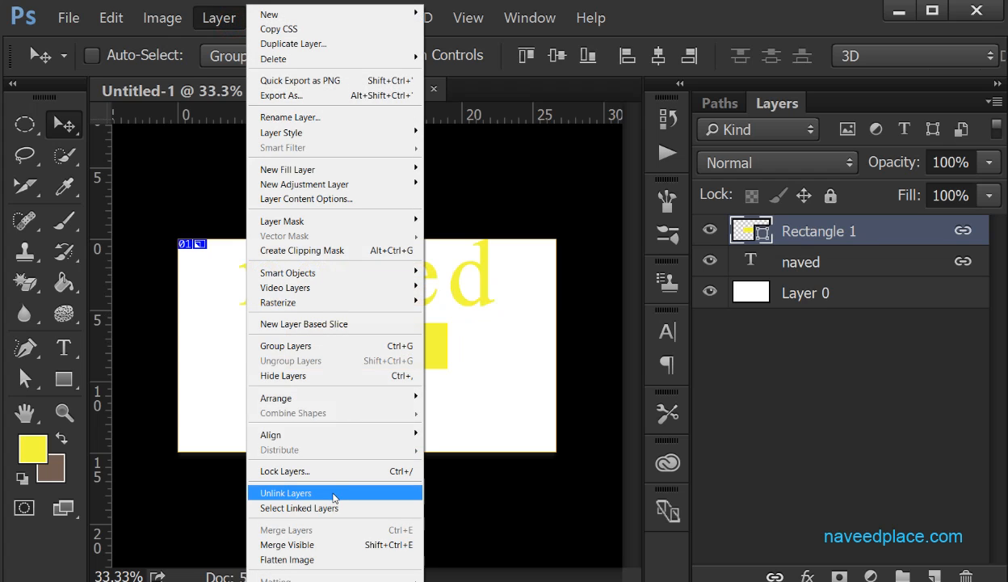